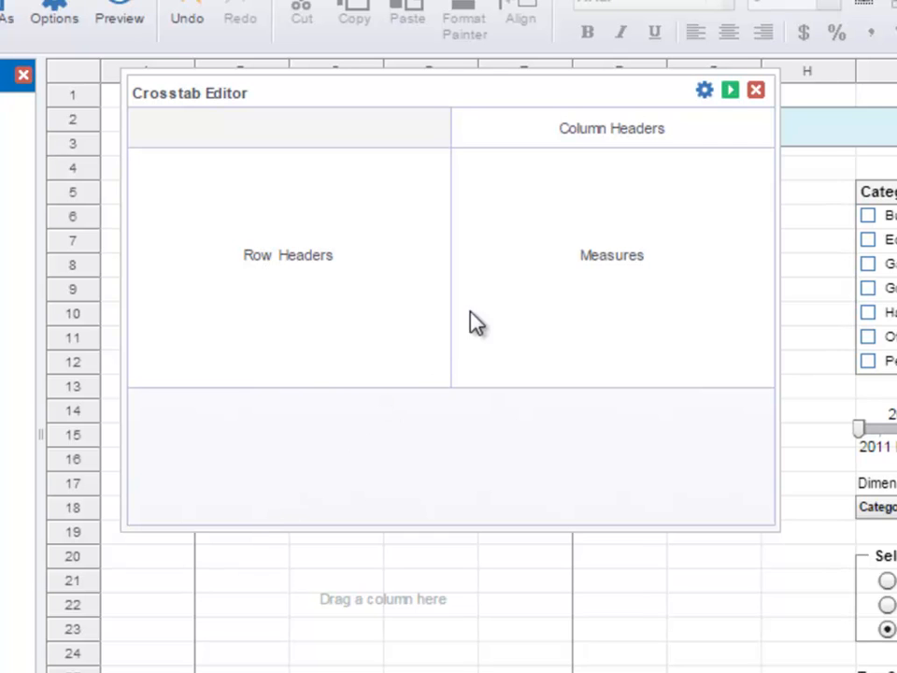
- Reopen the empty crosstab for editing and add the Category dimension from Sales Mirror as a row header
left_click(755, 91)
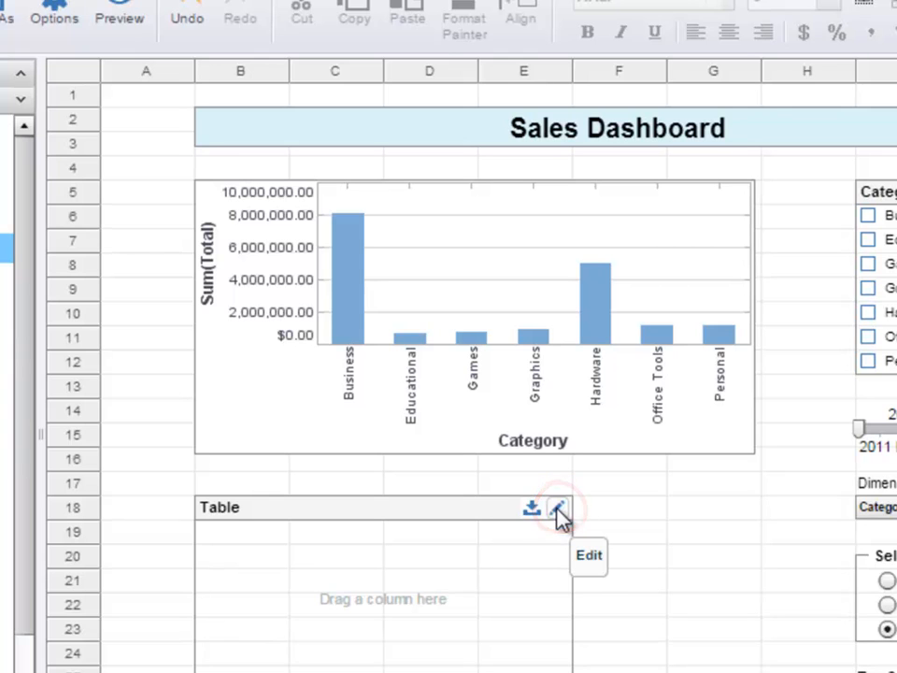
left_click(557, 510)
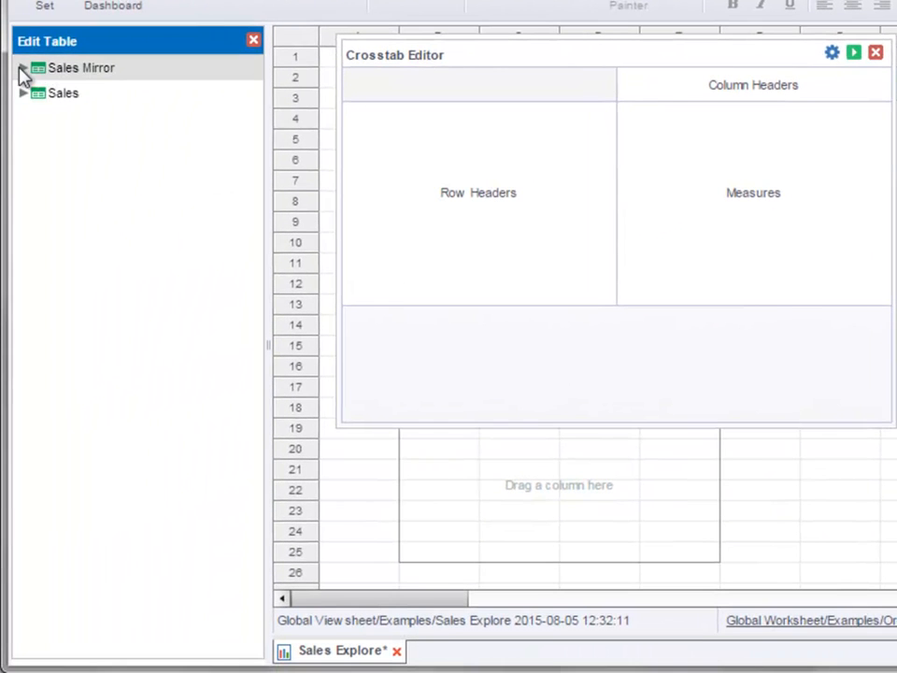
left_click(21, 68)
left_click(42, 92)
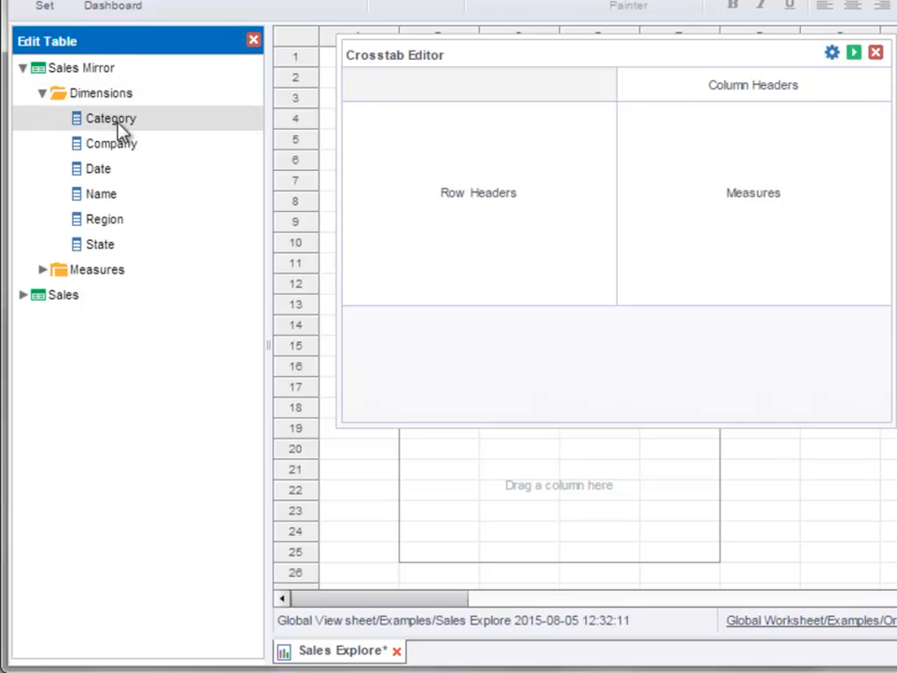
left_click(148, 120)
left_click_drag(150, 128, 490, 190)
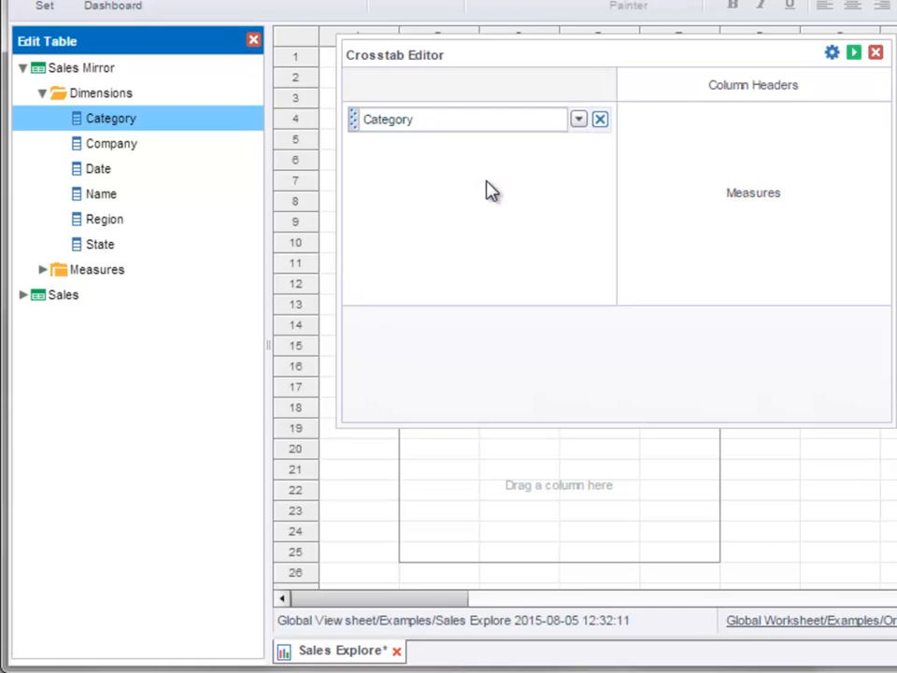
- Add the Date dimension as a column header of the crosstab and set its grouping level to Year
left_click(128, 178)
left_click_drag(128, 178, 695, 93)
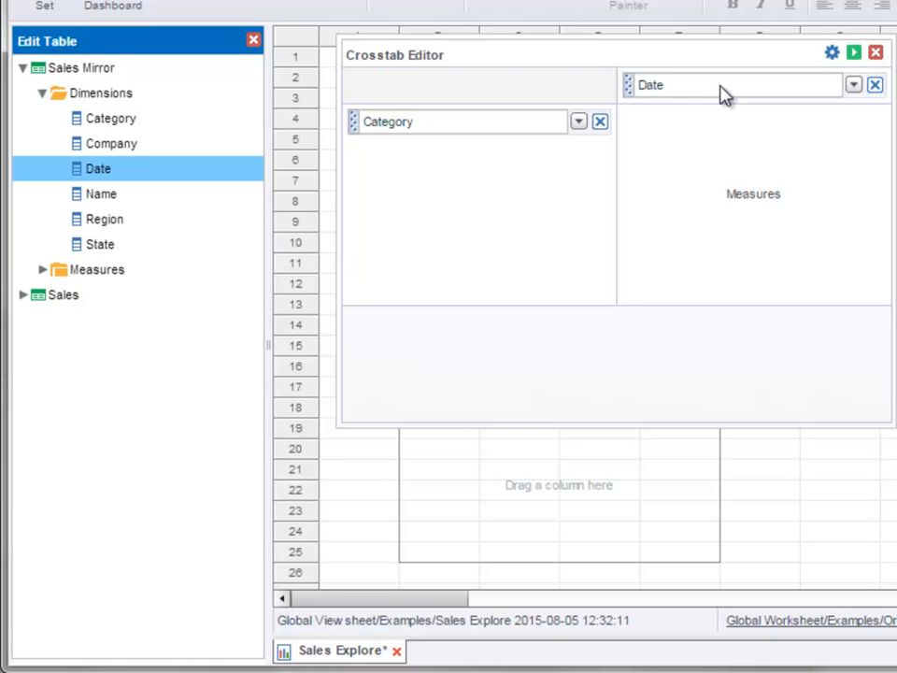
left_click(726, 94)
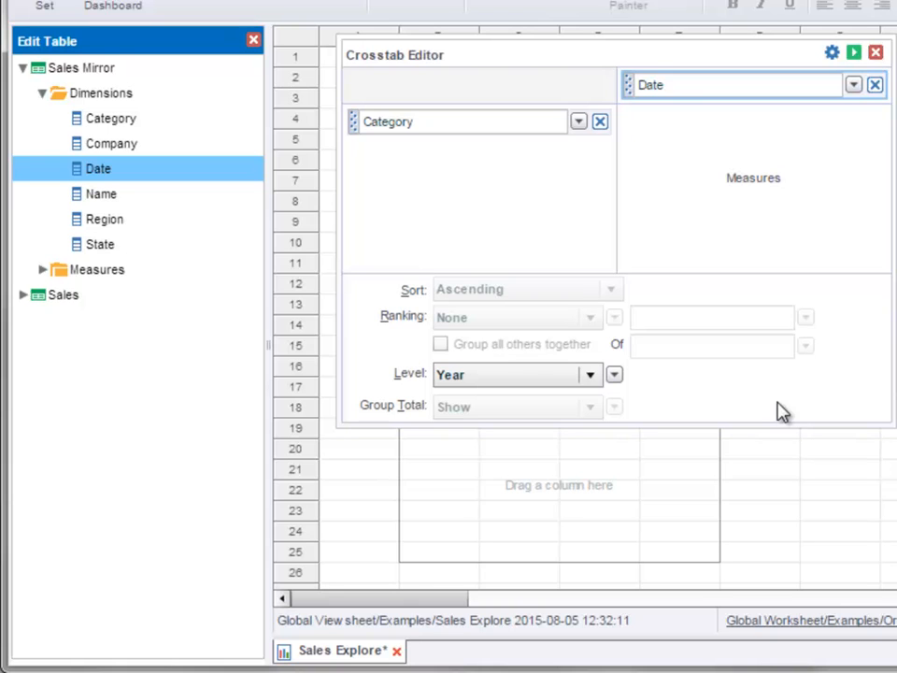
left_click(588, 375)
left_click(573, 404)
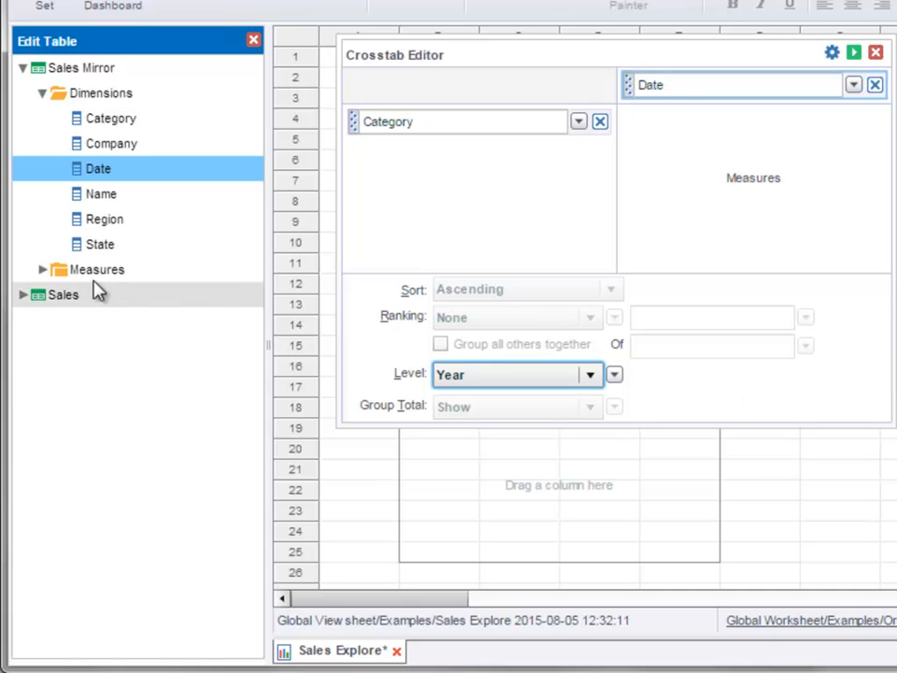
- Add Total and Quantity Purchased as the crosstab's measures and apply the crosstab definition
left_click(47, 271)
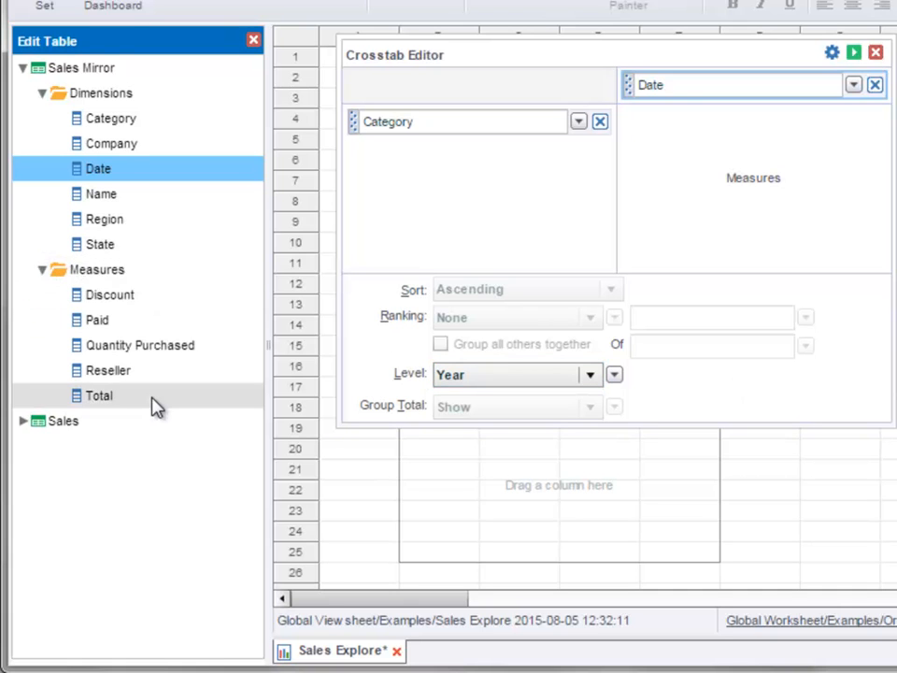
left_click_drag(155, 405, 691, 177)
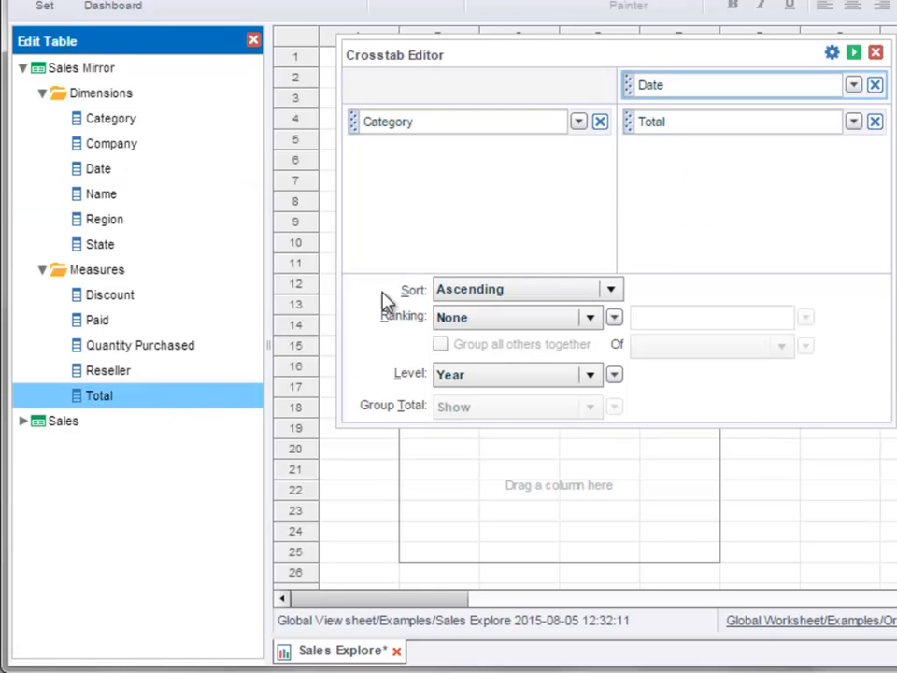
left_click(182, 348)
left_click_drag(182, 349, 673, 196)
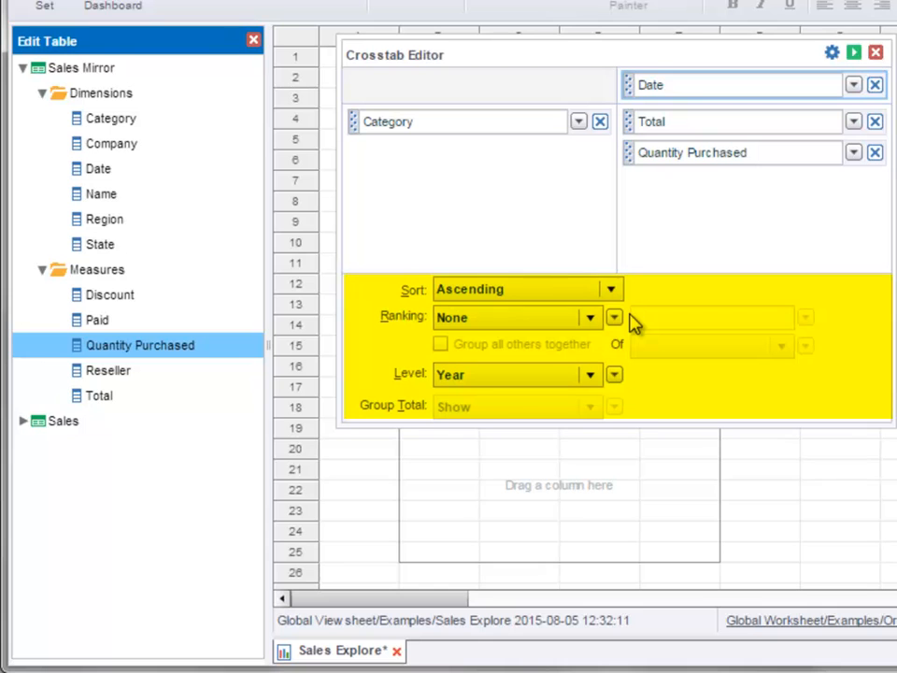
left_click(422, 132)
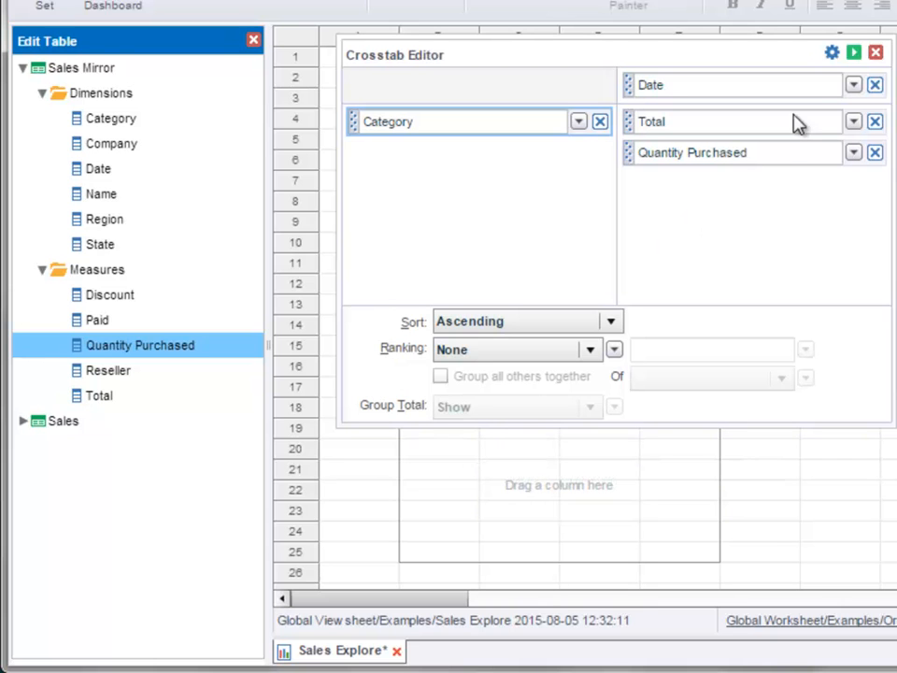
left_click(856, 59)
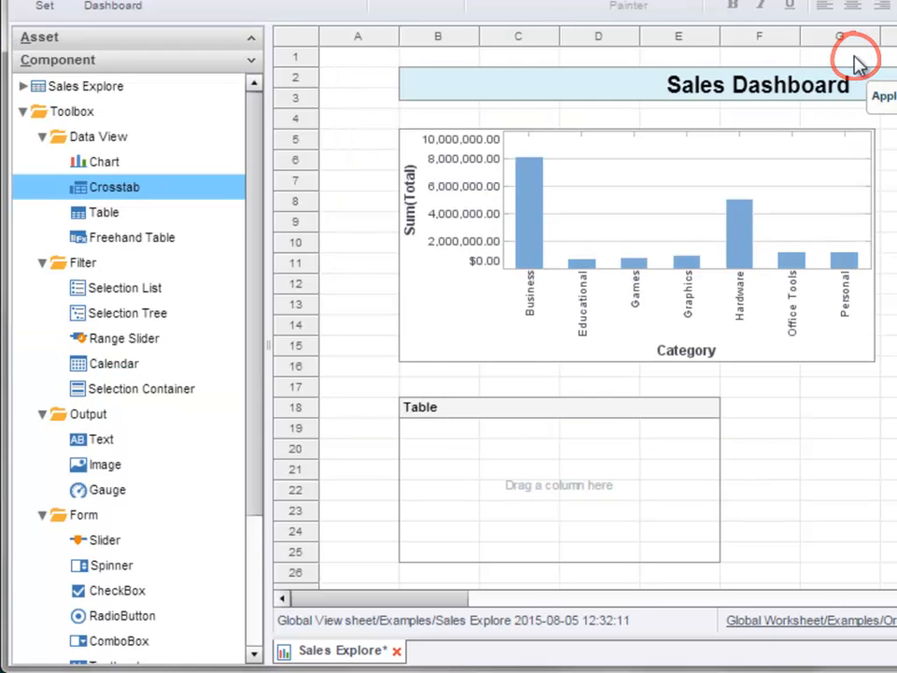
- Resize and reposition the crosstab so it spans columns B to G and rows 17 to 25, beneath the chart
left_click(562, 409)
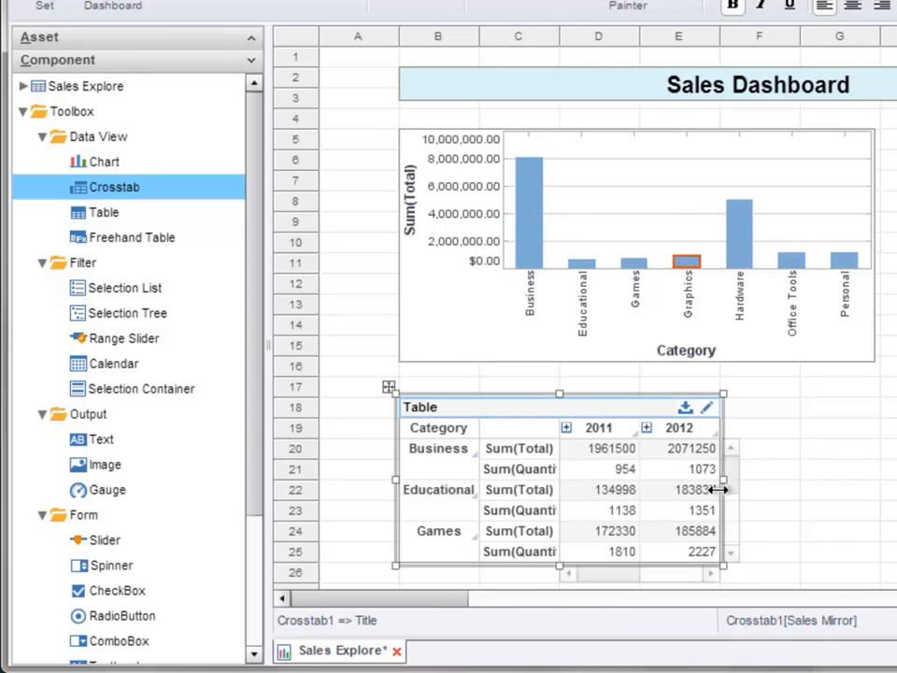
left_click_drag(725, 483, 873, 478)
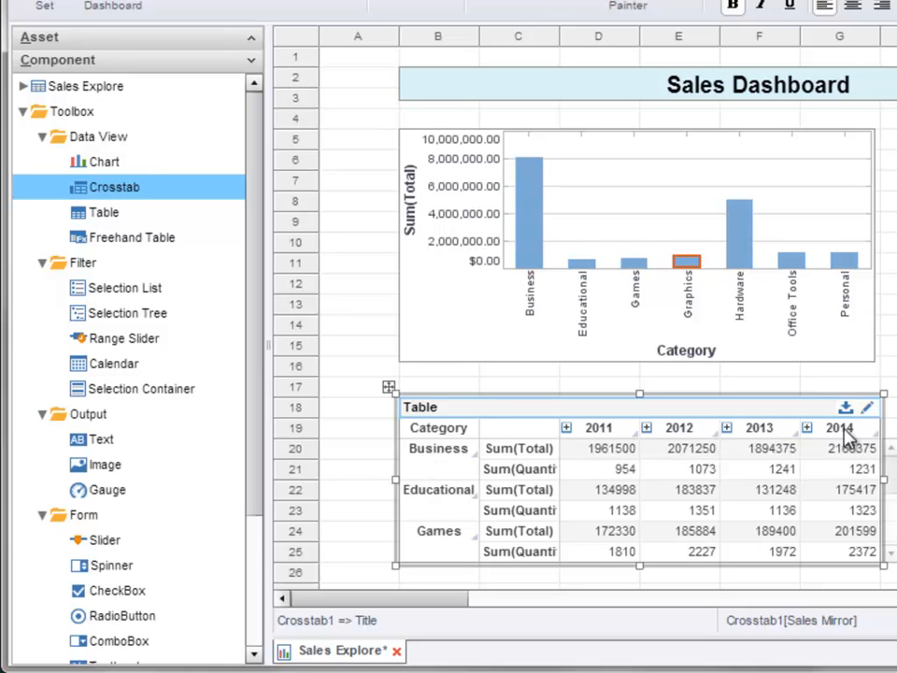
mouse_move(619, 458)
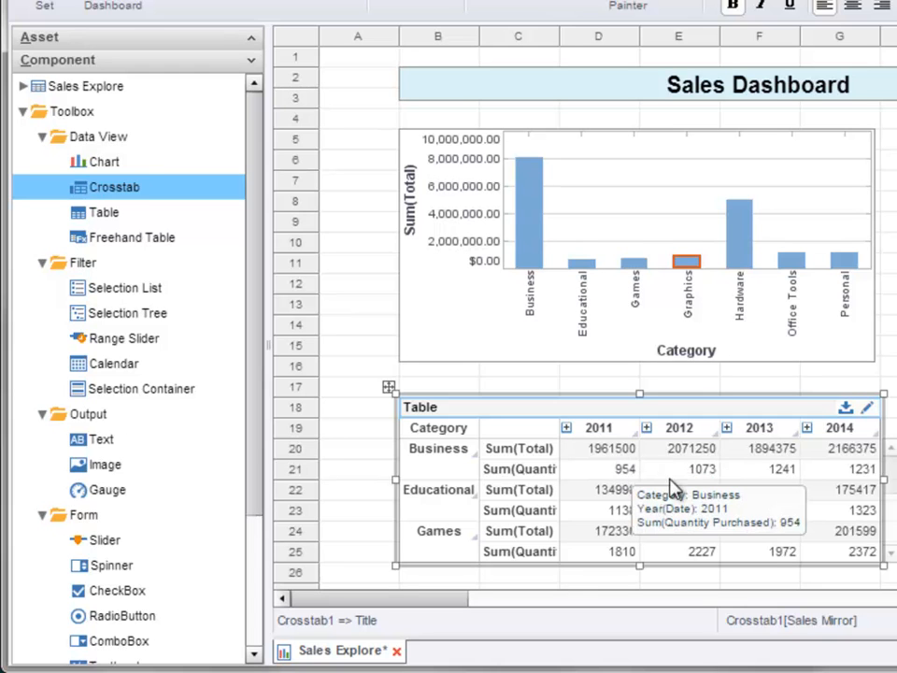
left_click(885, 479)
mouse_move(885, 478)
left_mouse_down()
mouse_move(799, 486)
mouse_move(883, 495)
left_mouse_up()
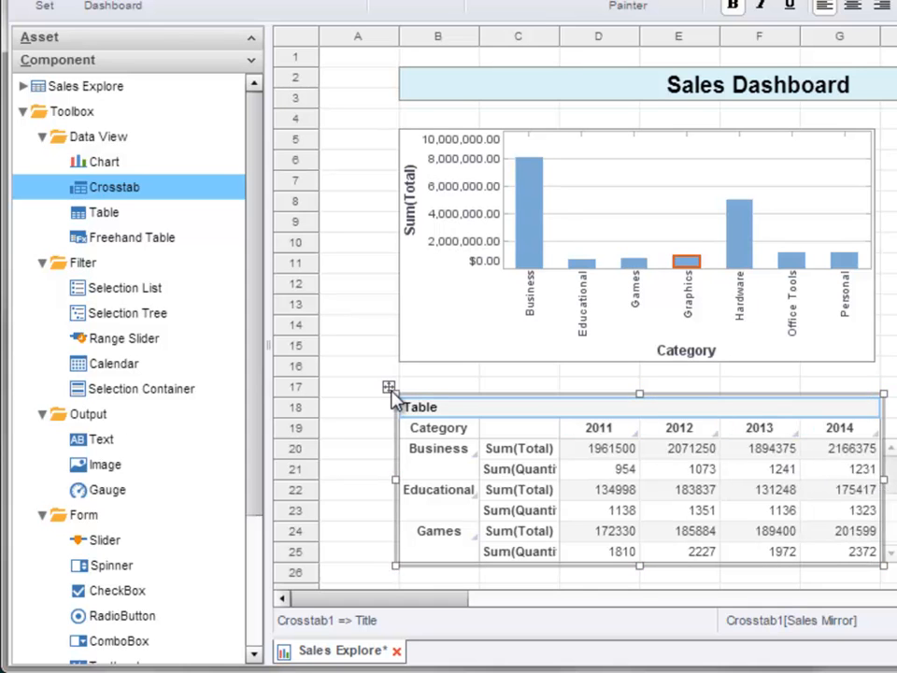
left_click_drag(389, 389, 390, 368)
left_click_drag(640, 546, 643, 565)
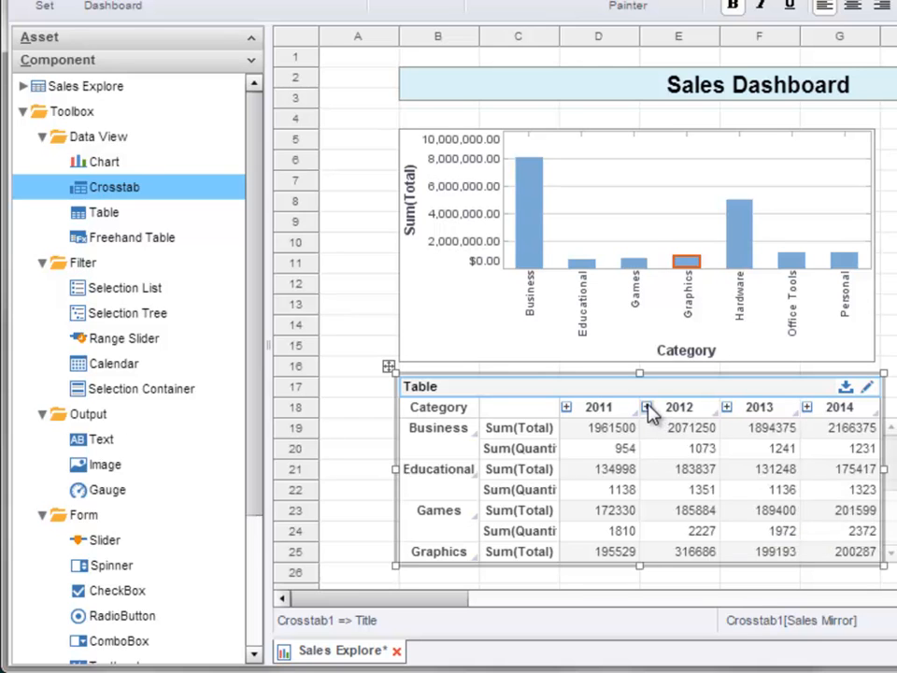
- Drill down the 2012 column group to view its quarters, and collapse it again
left_click(645, 408)
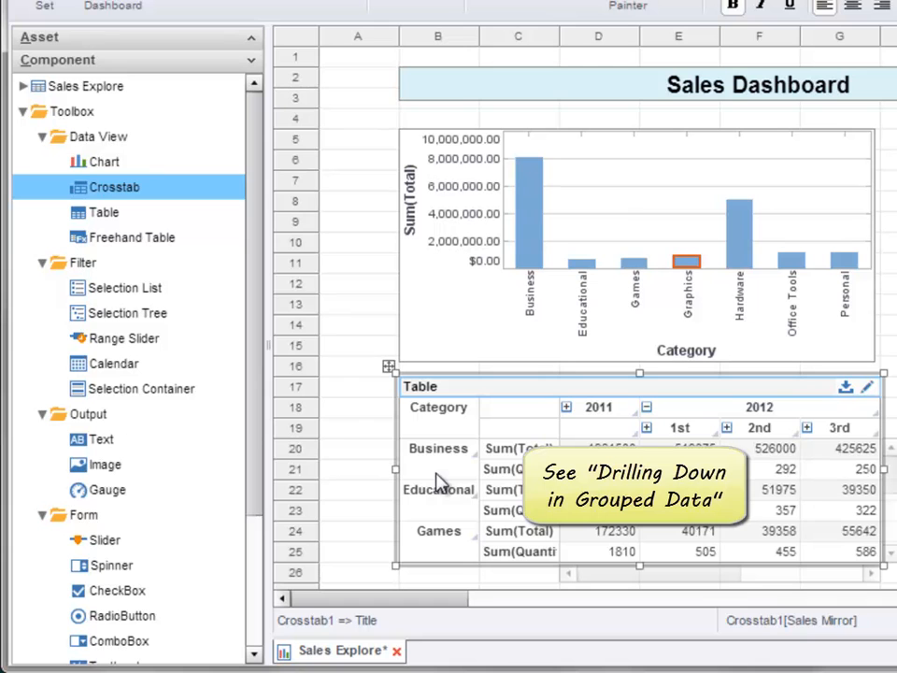
left_click(647, 407)
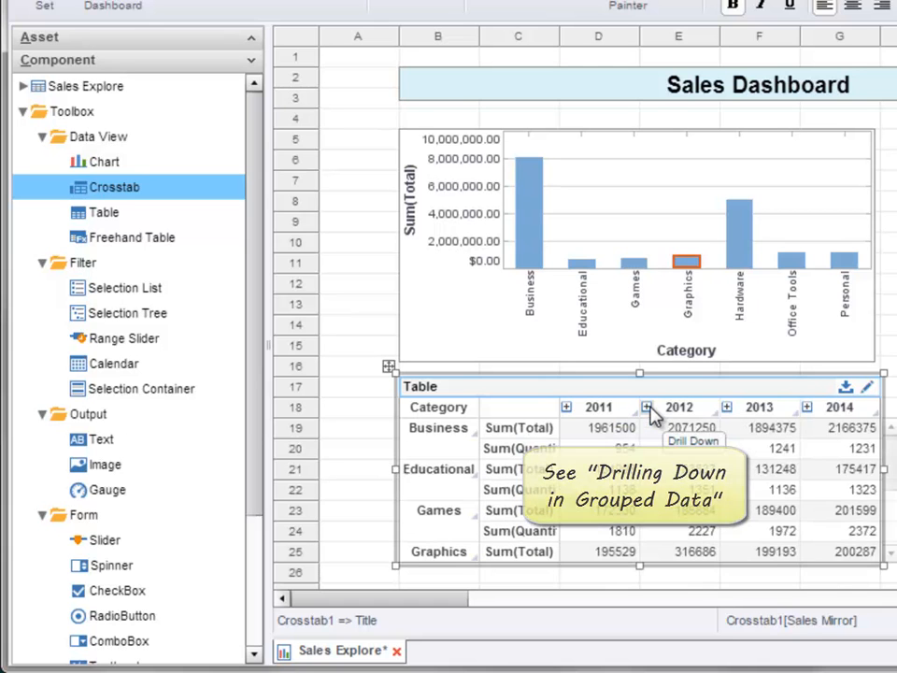
- In the crosstab's advanced properties, enable Summary Cells Side By Side and Fill Blank Cell With Zero
right_click(601, 396)
left_click(665, 16)
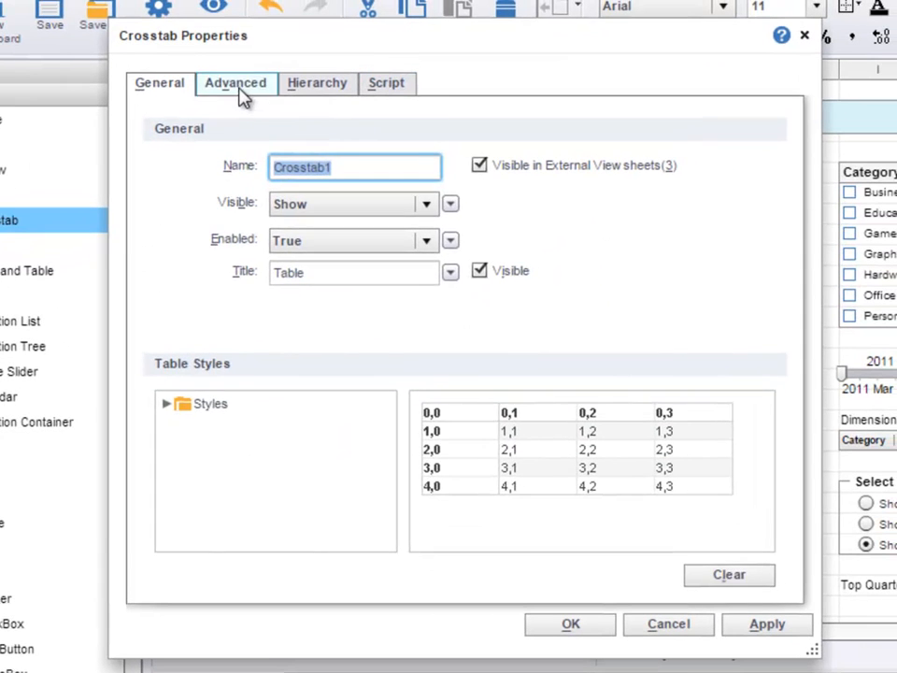
left_click(271, 81)
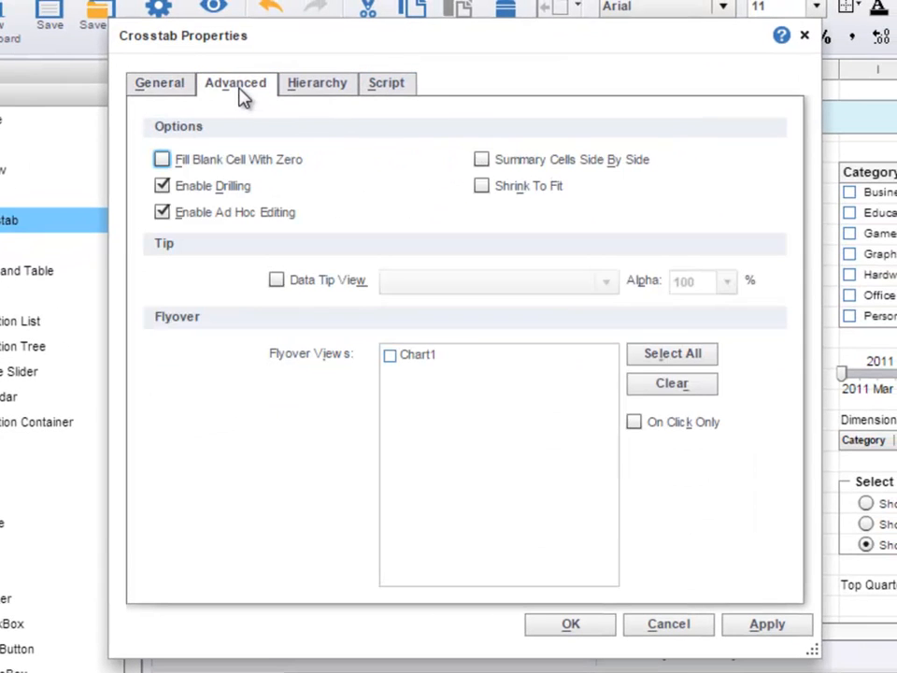
left_click(481, 160)
left_click(162, 160)
left_click(570, 624)
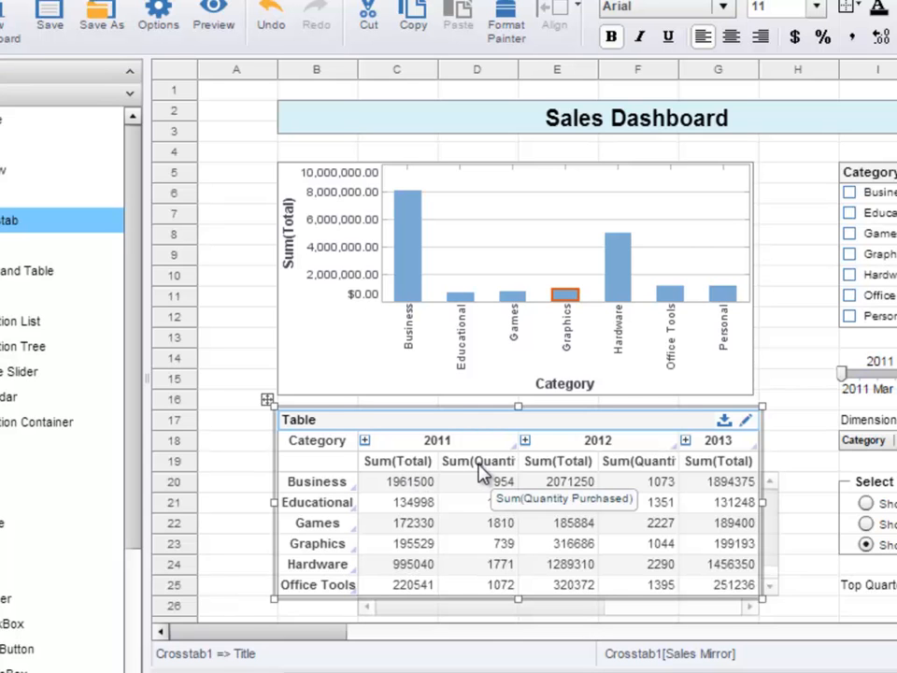
- Rename the crosstab's Sum(Total) header to "Total" and its Sum(Quantity Purchased) header to "Quantity"
left_click(396, 460)
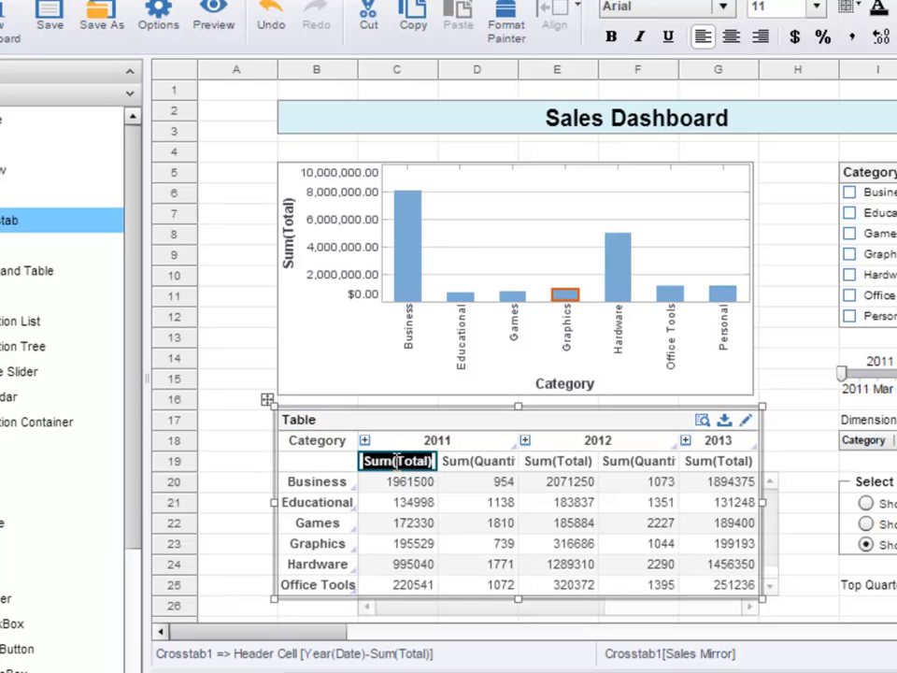
key("BackSpace")
type("Total")
key("Return")
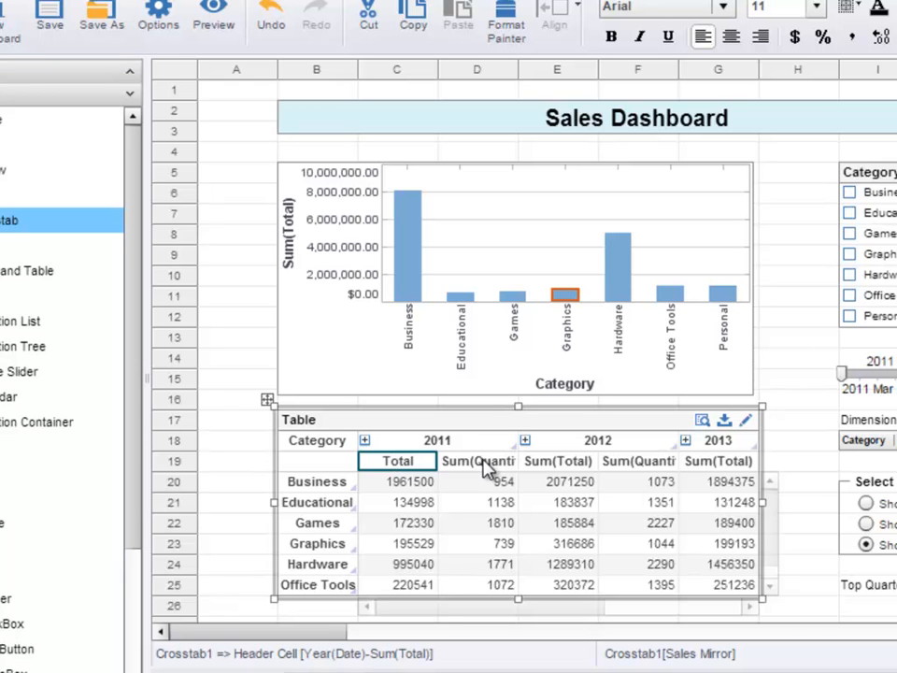
double_click(485, 460)
type("Quantity")
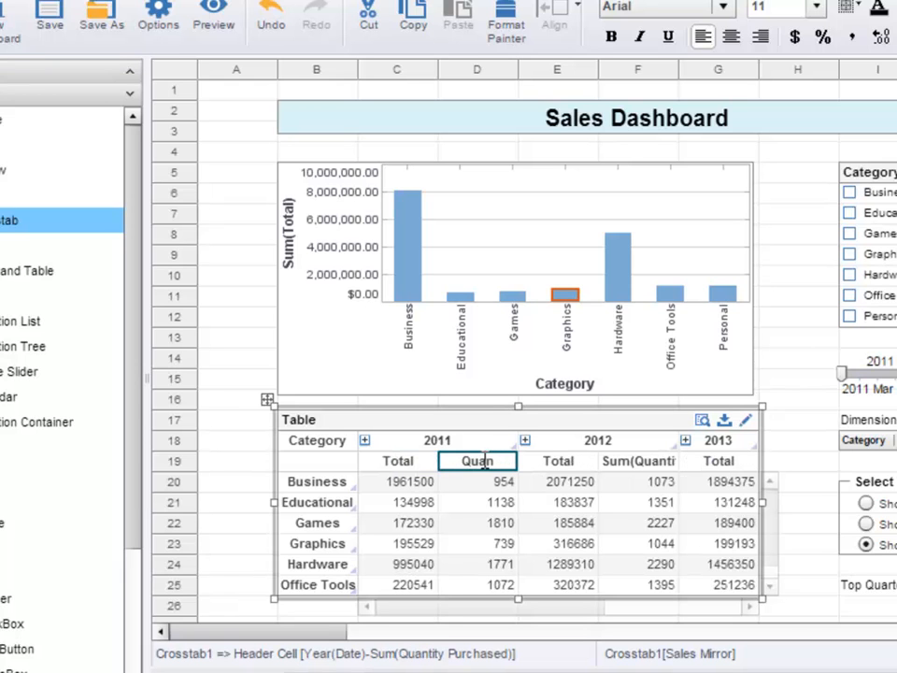
left_click(493, 504)
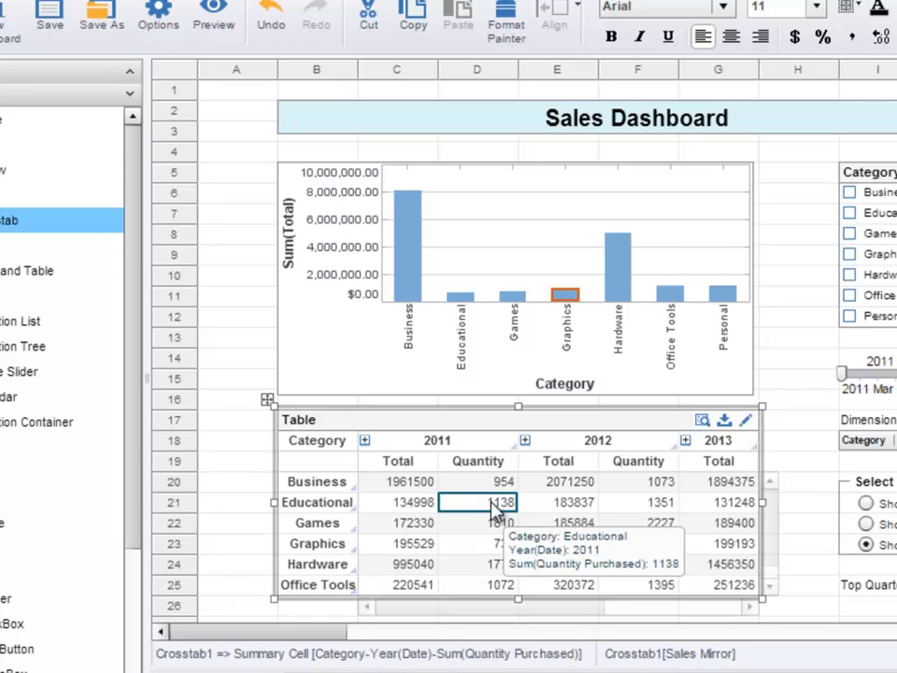
- Apply the currency format to the crosstab's Total summary cells
left_click(395, 510)
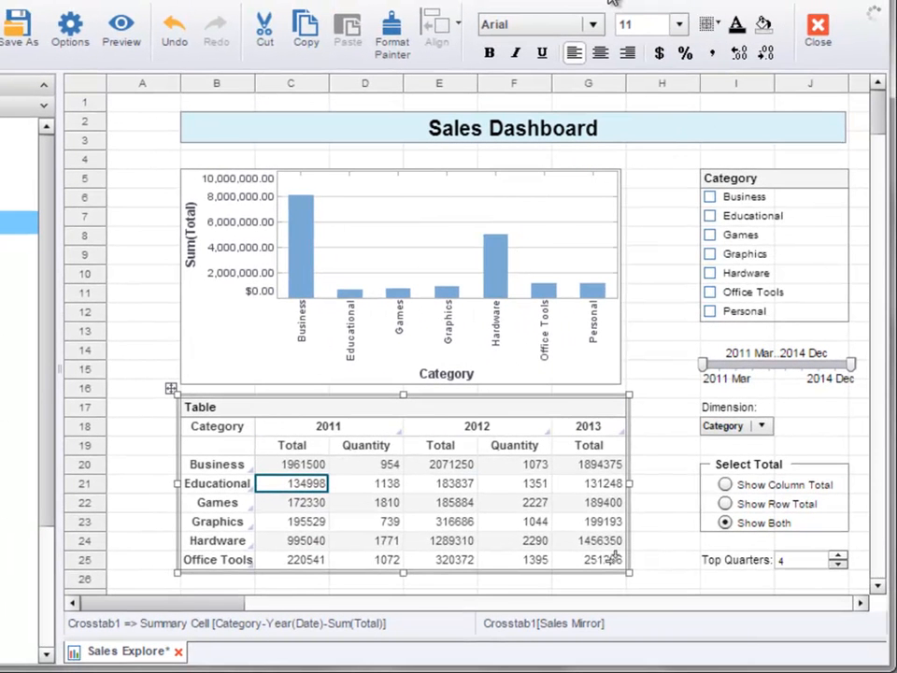
left_click(659, 54)
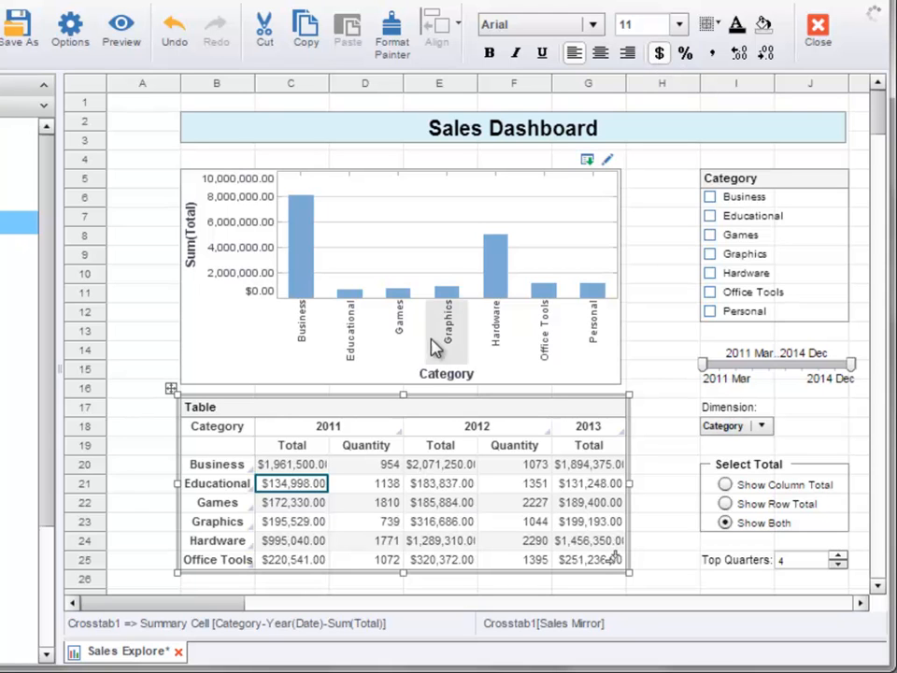
- Format the crosstab's Quantity summary cells as numbers with the pattern #,###
left_click(362, 490)
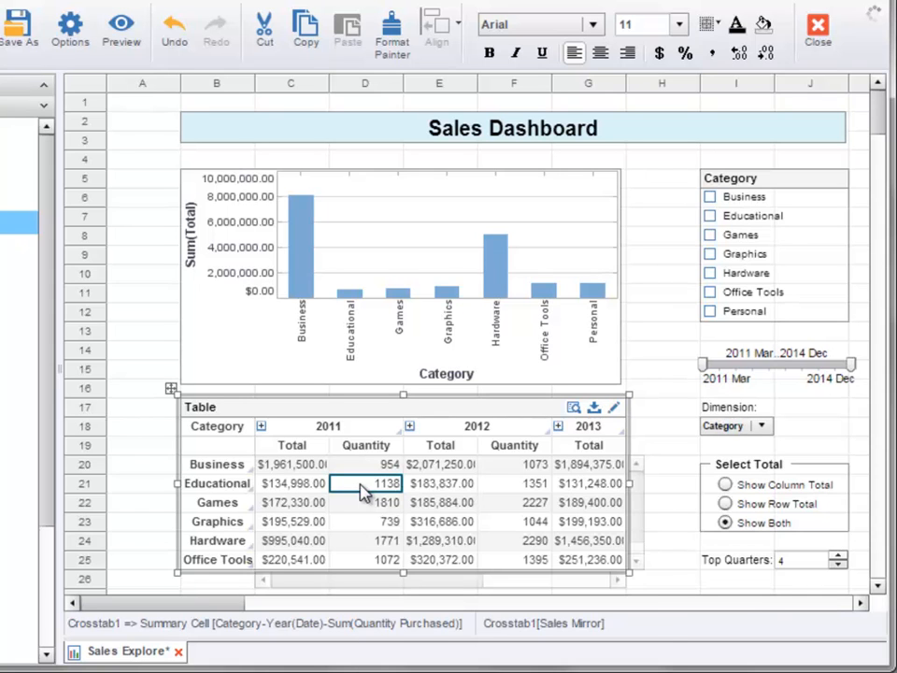
right_click(363, 492)
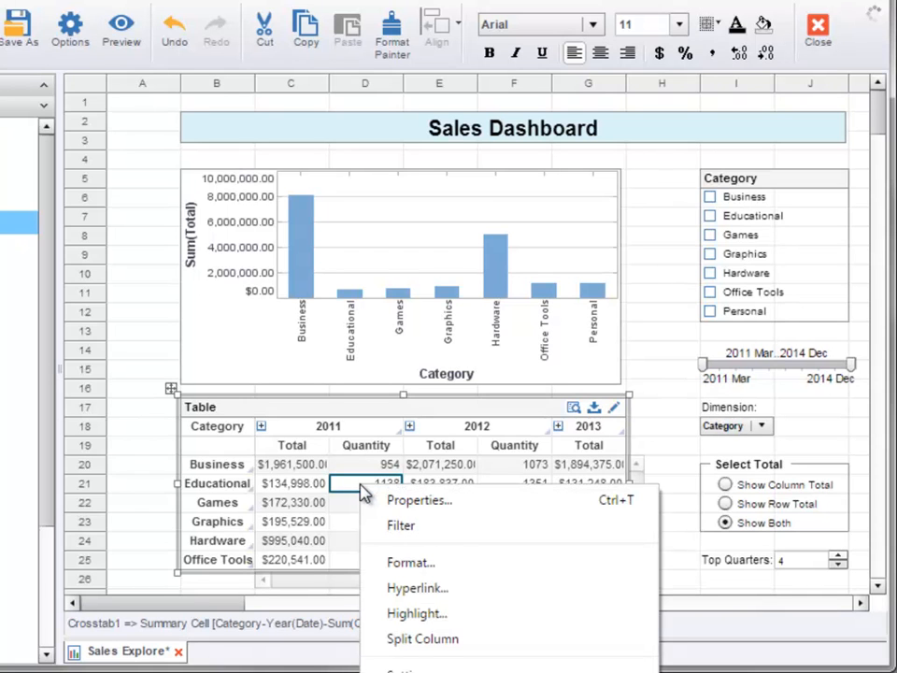
left_click(469, 562)
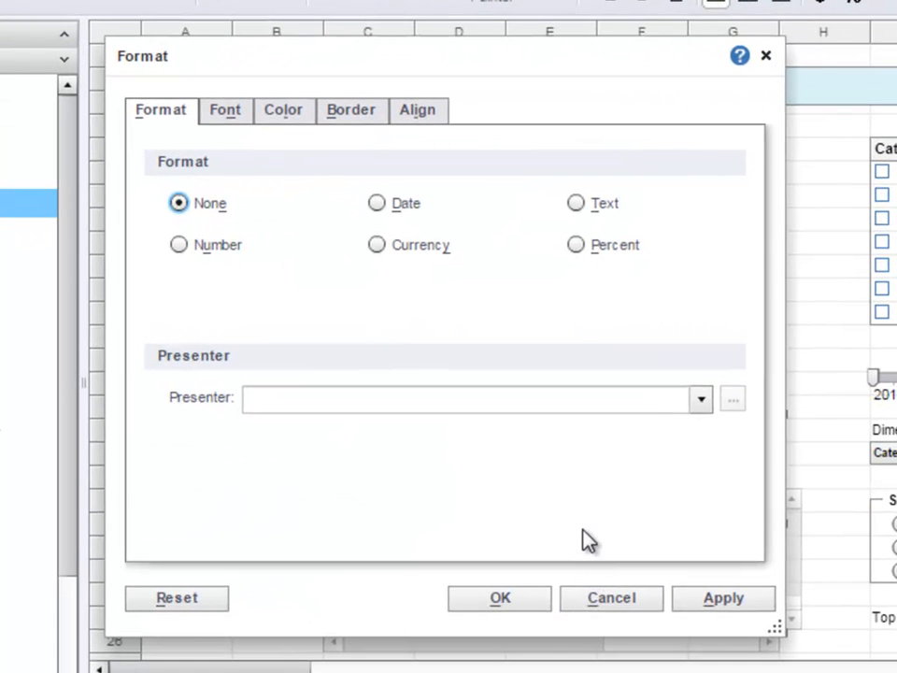
left_click(178, 245)
left_click(488, 293)
type("#,###K")
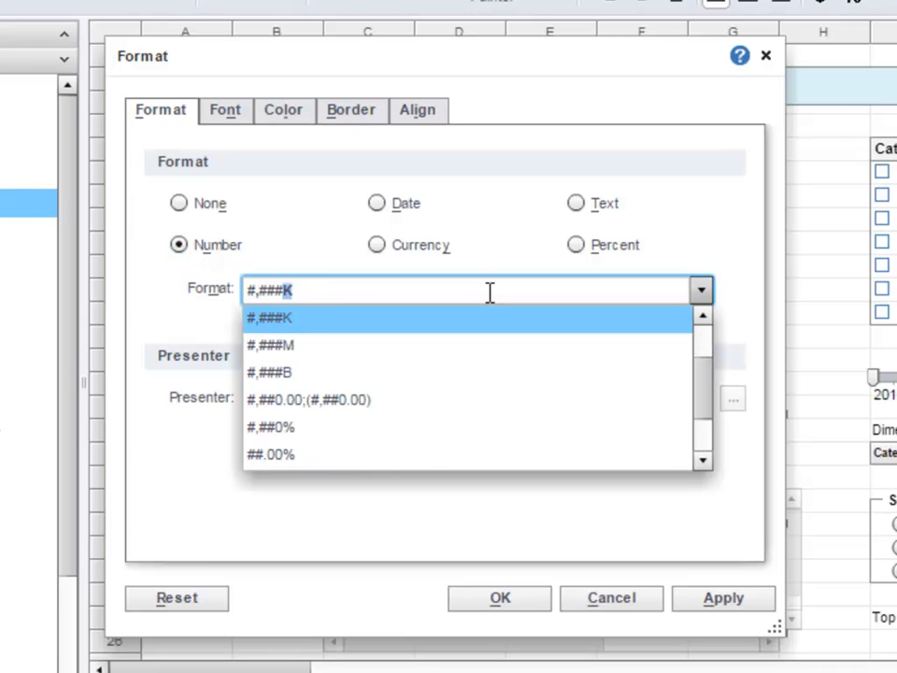
key("BackSpace")
left_click(743, 306)
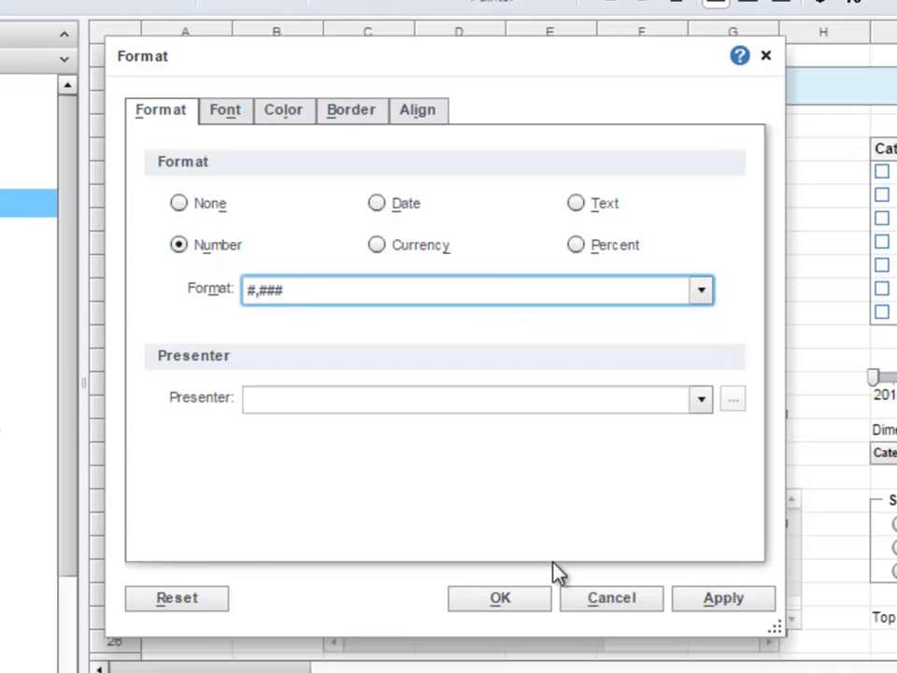
left_click(542, 602)
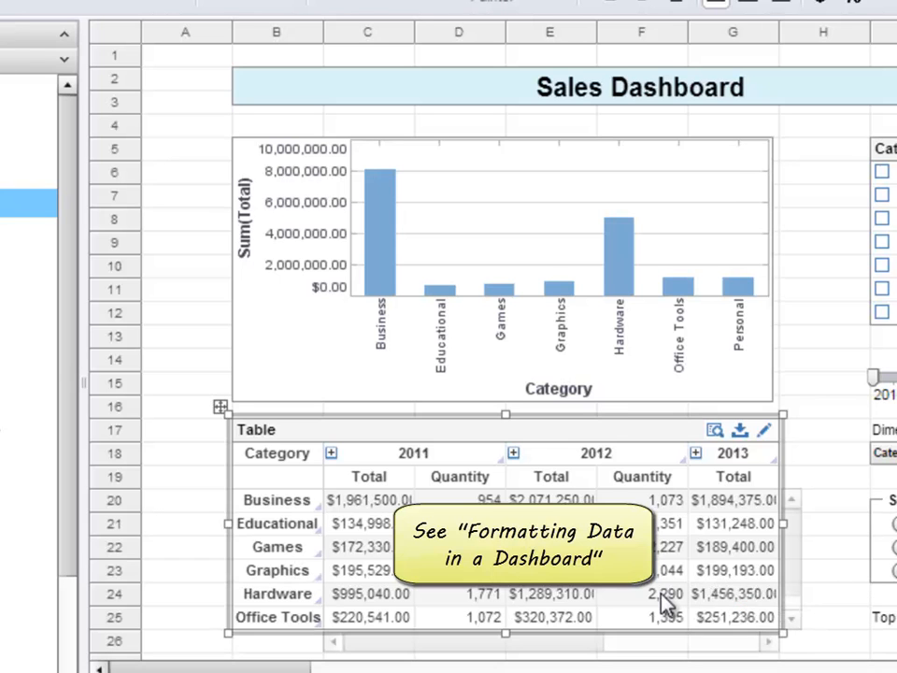
- Add Name as a row field below Category in the crosstab and set the Quantity Purchased aggregate to Average
left_click(764, 431)
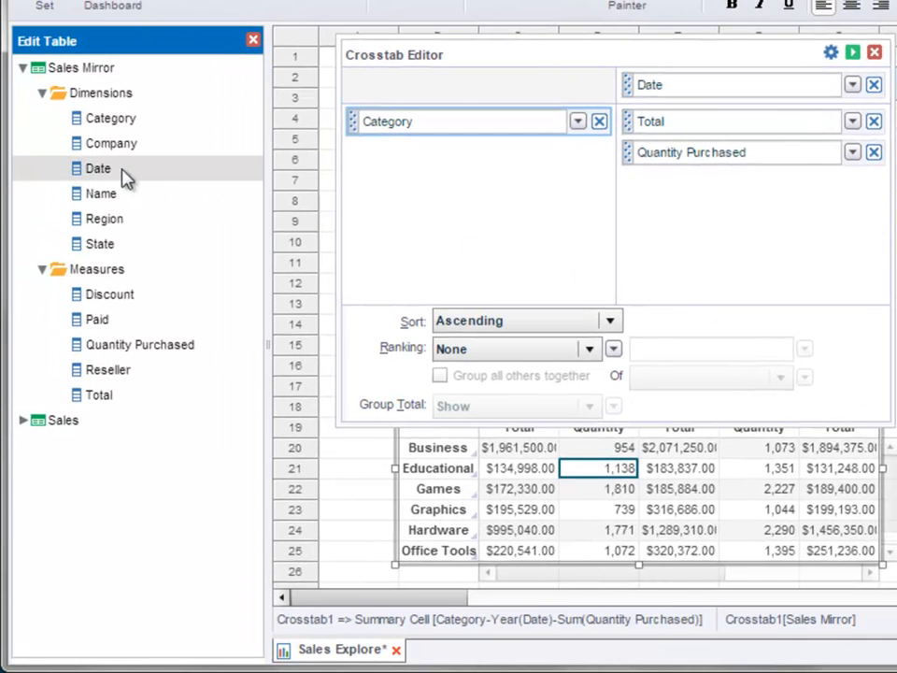
left_click_drag(131, 205, 411, 171)
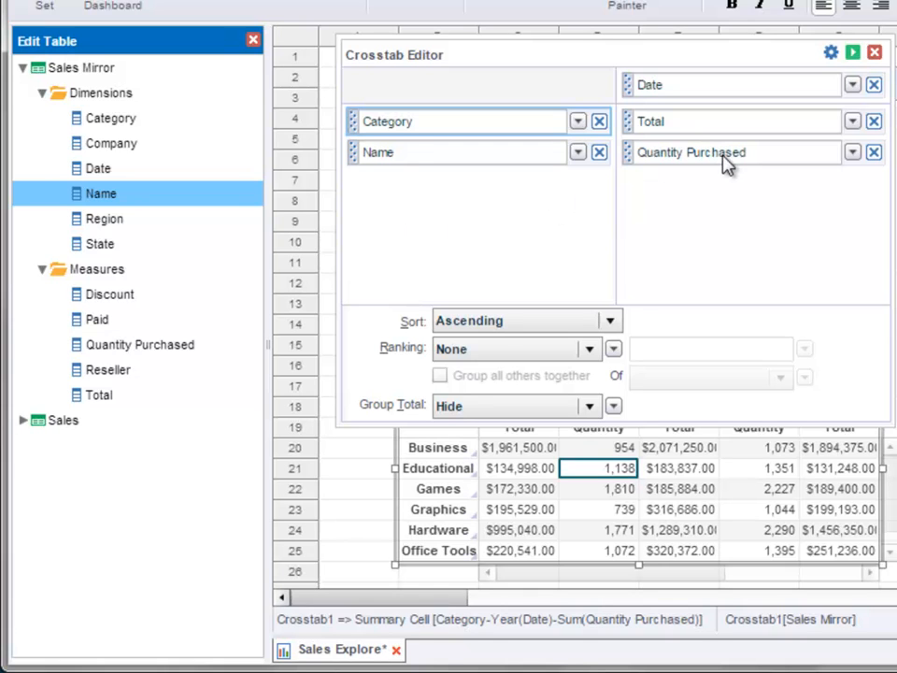
left_click(768, 165)
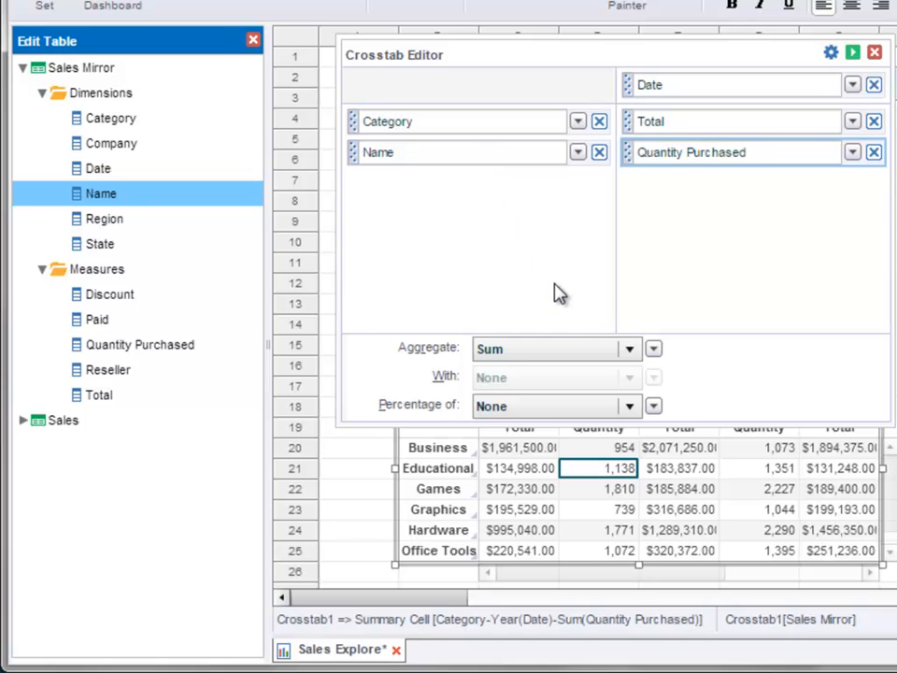
left_click(628, 352)
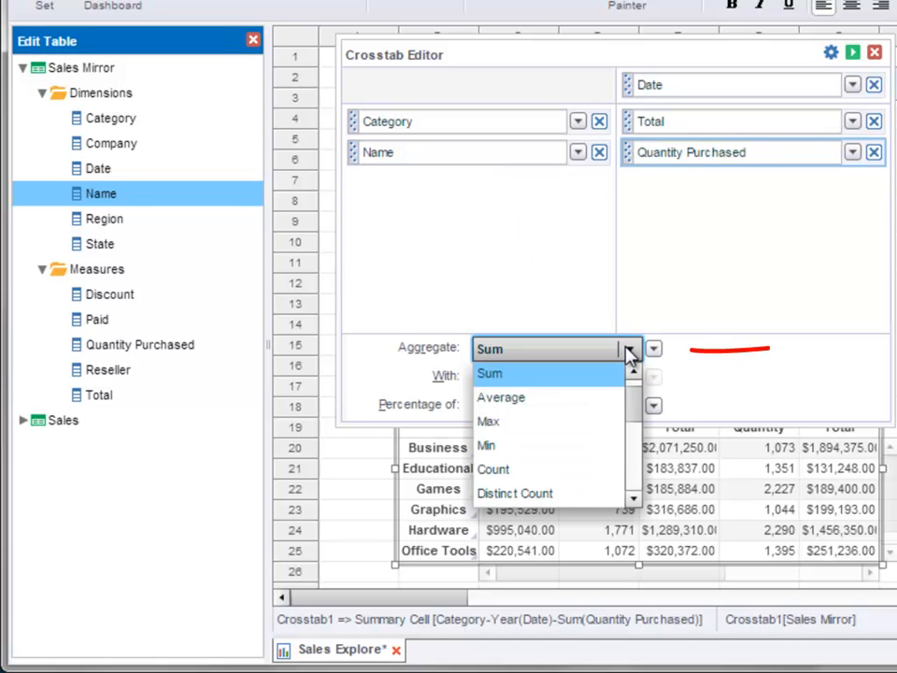
left_click(524, 397)
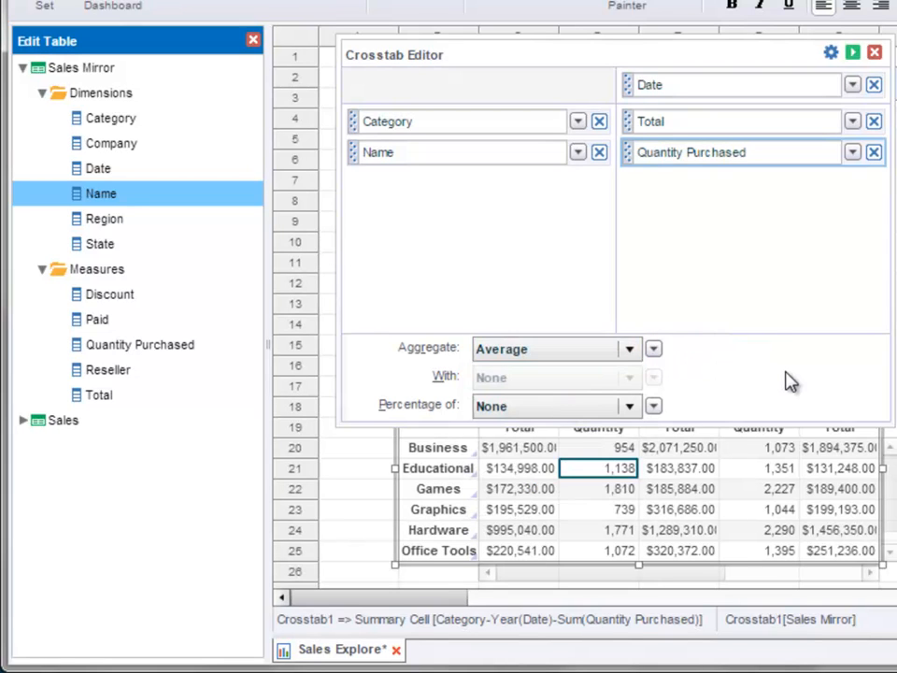
- Set the grouping level of the crosstab's Date column field to Month
left_click(726, 92)
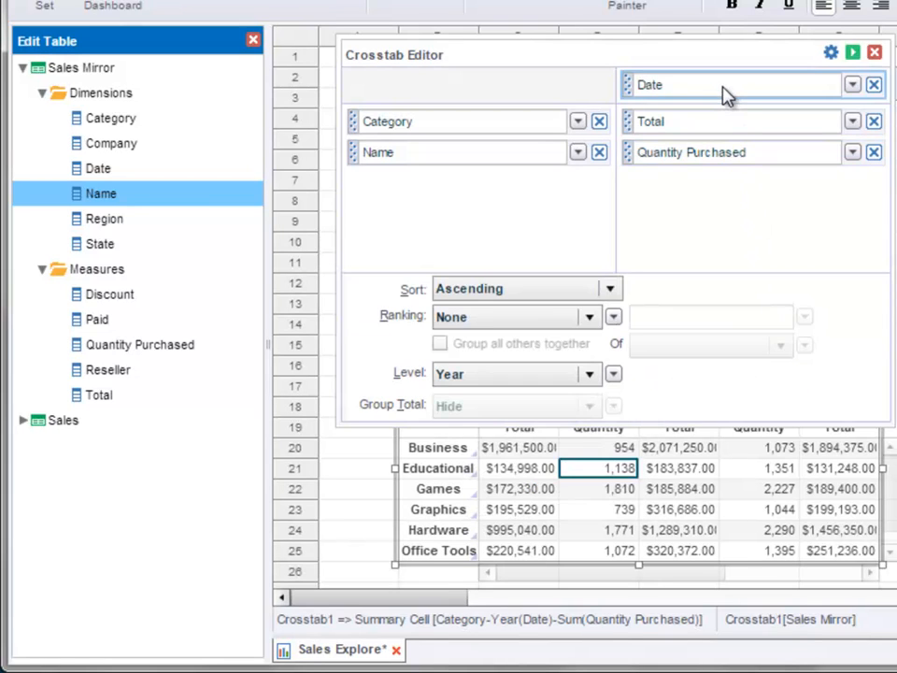
left_click(592, 374)
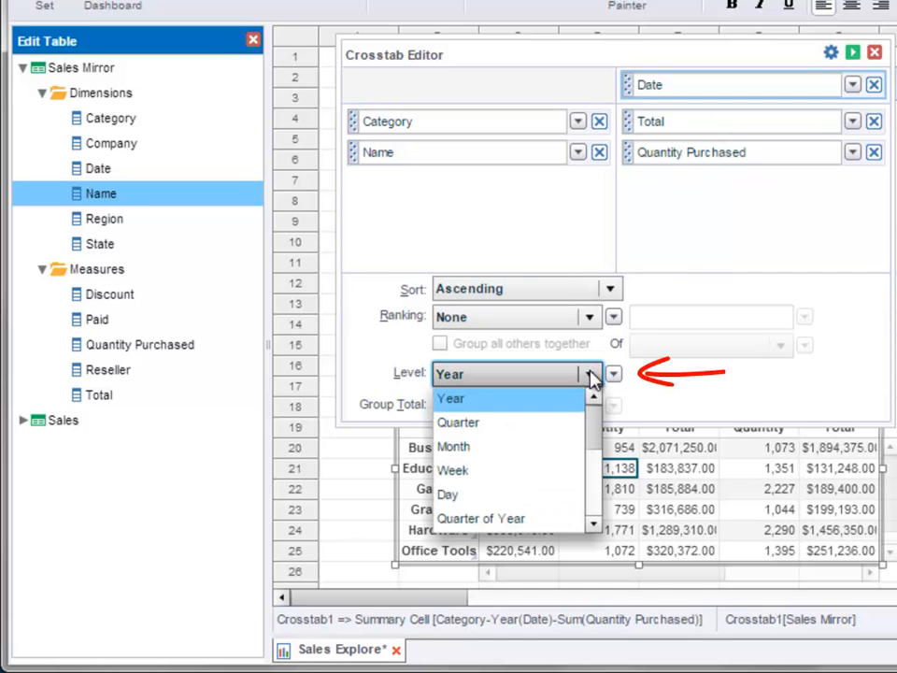
left_click(553, 446)
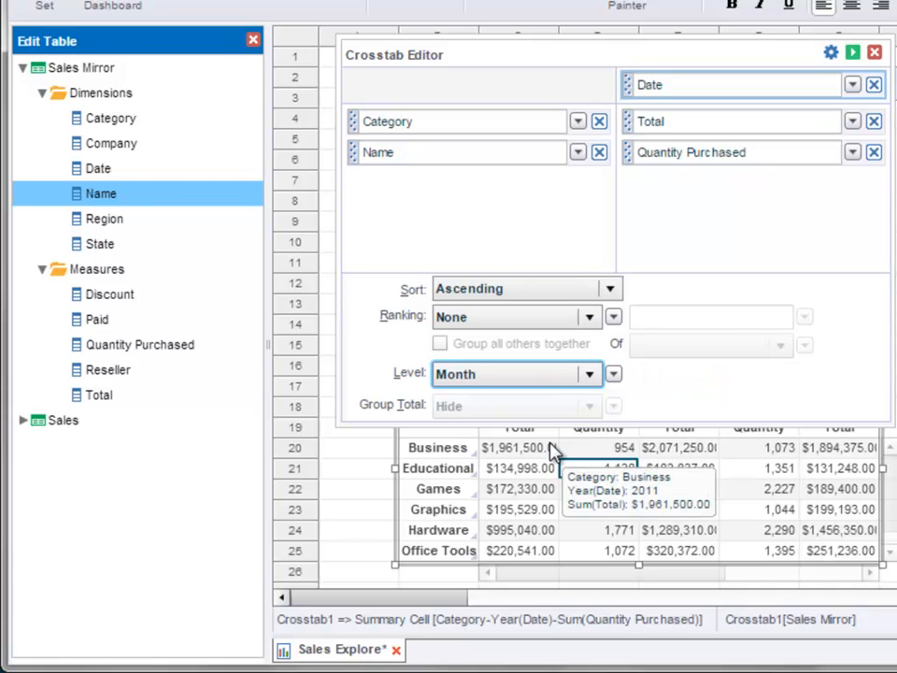
- Rank the Date field to the Top 5 of Sum(Total) and apply the crosstab changes
left_click(592, 319)
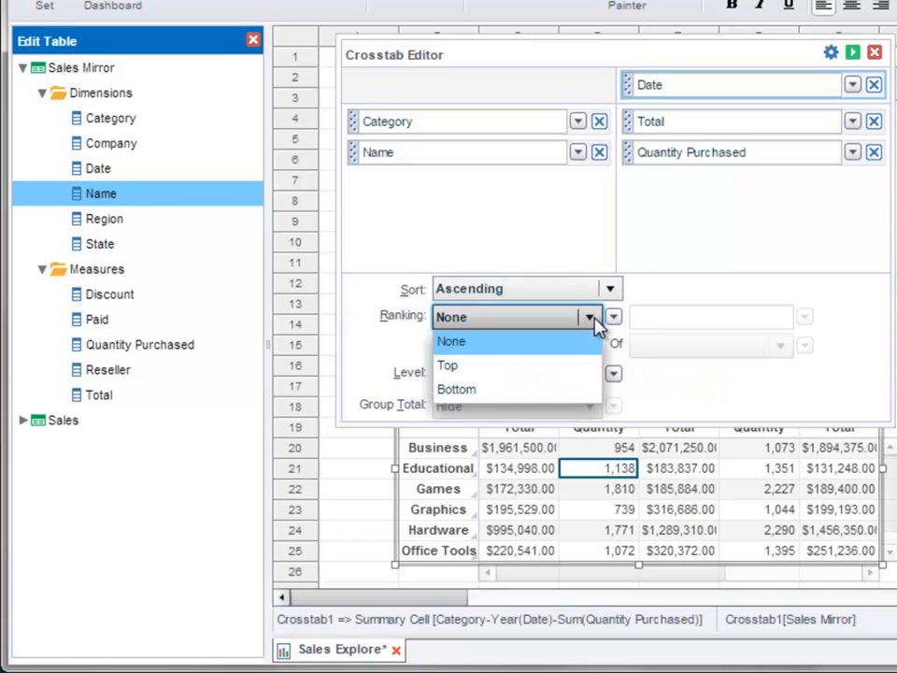
left_click(581, 365)
left_click(664, 320)
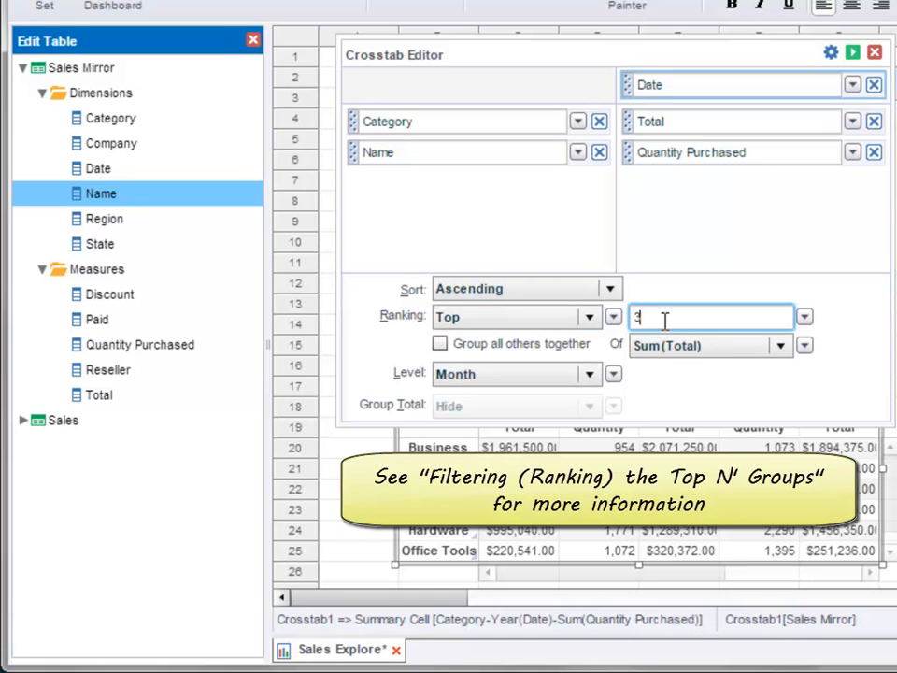
key("BackSpace")
type("5")
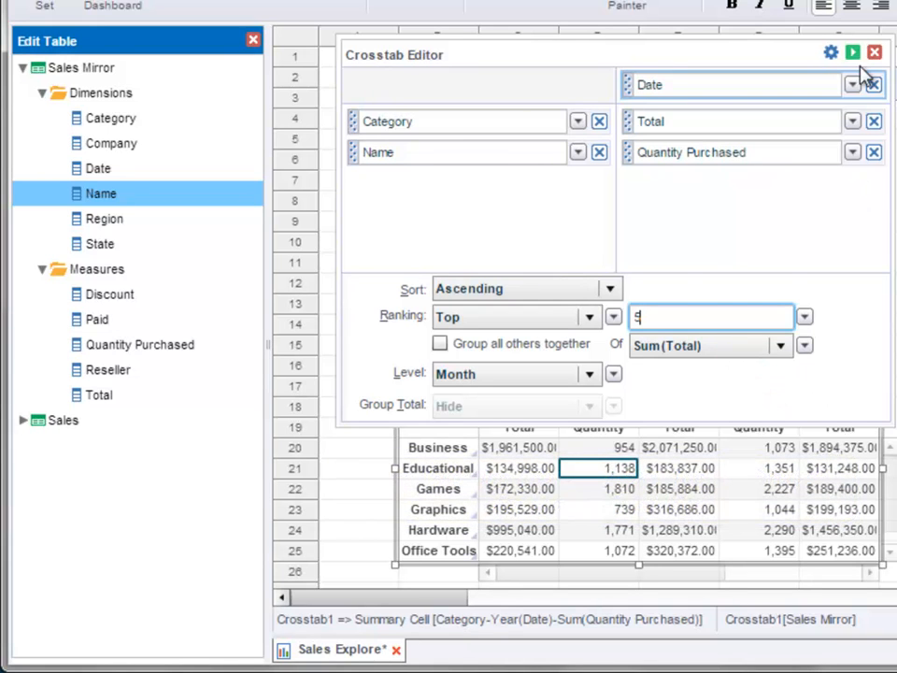
left_click(858, 55)
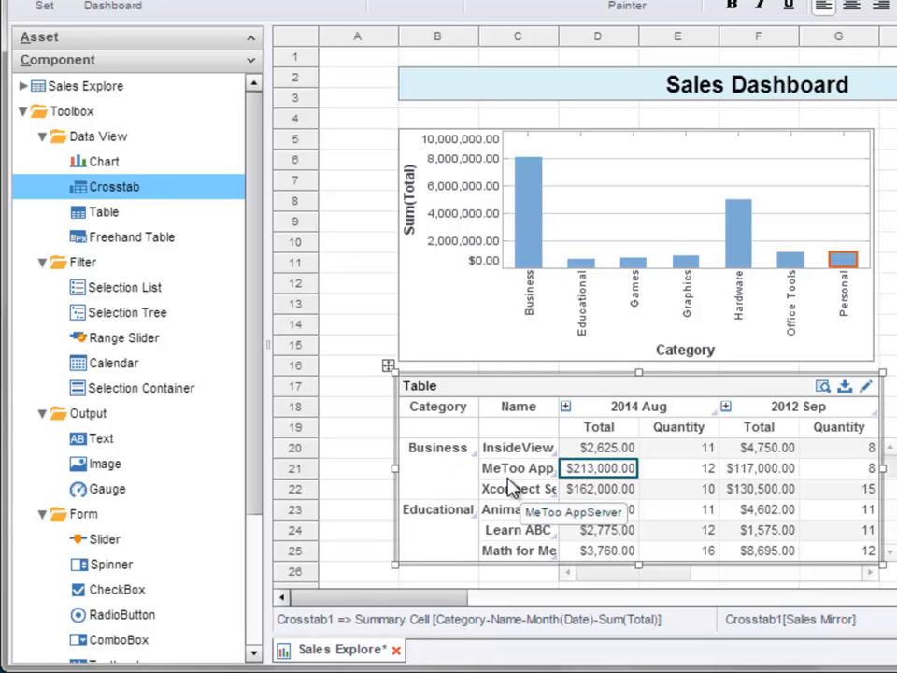
- Remove the Name row field from the crosstab and apply the change
left_click_drag(595, 575, 632, 572)
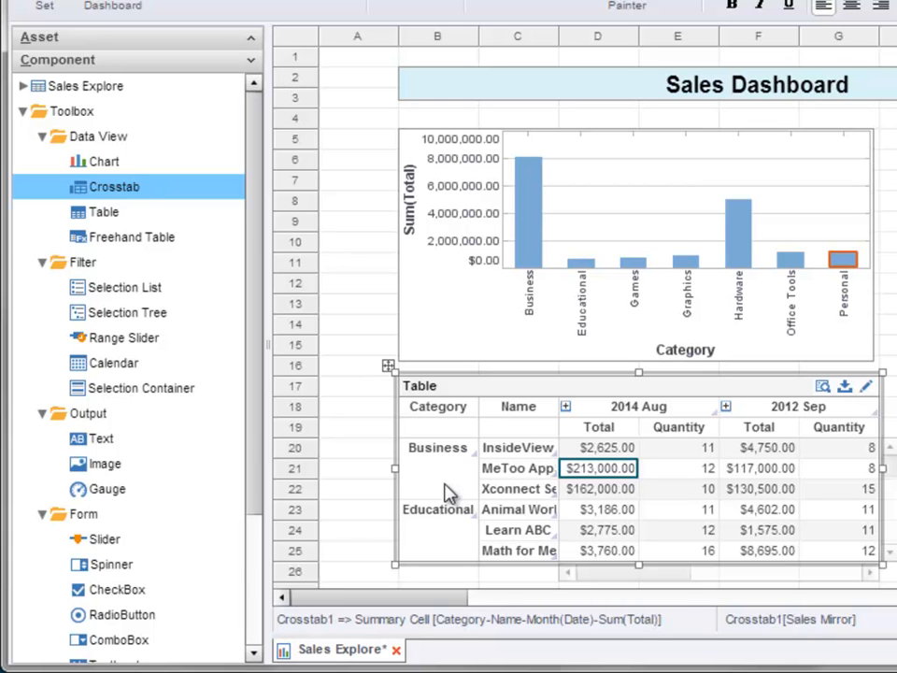
left_click(866, 387)
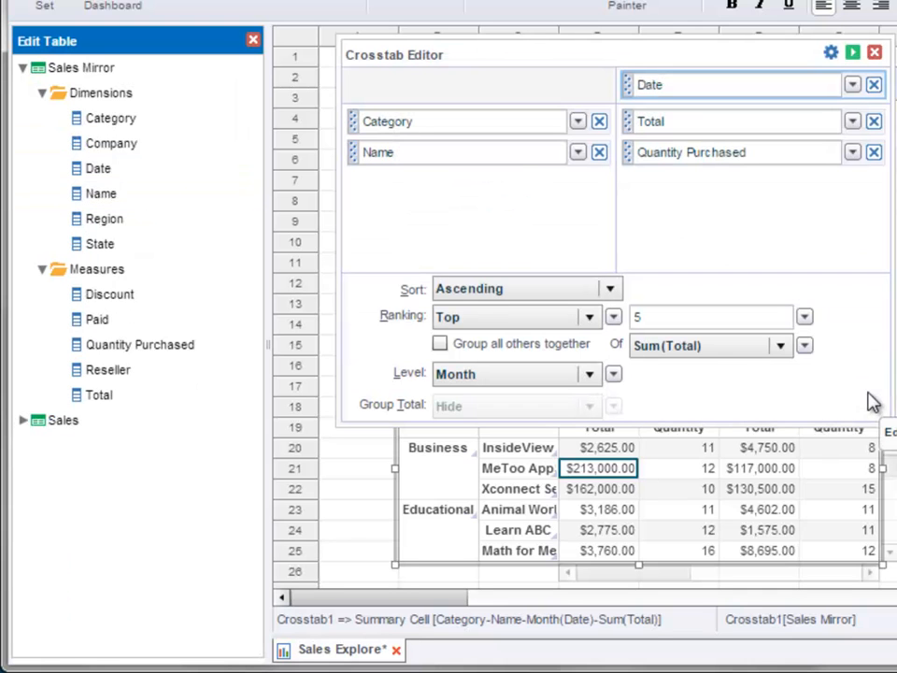
left_click(599, 154)
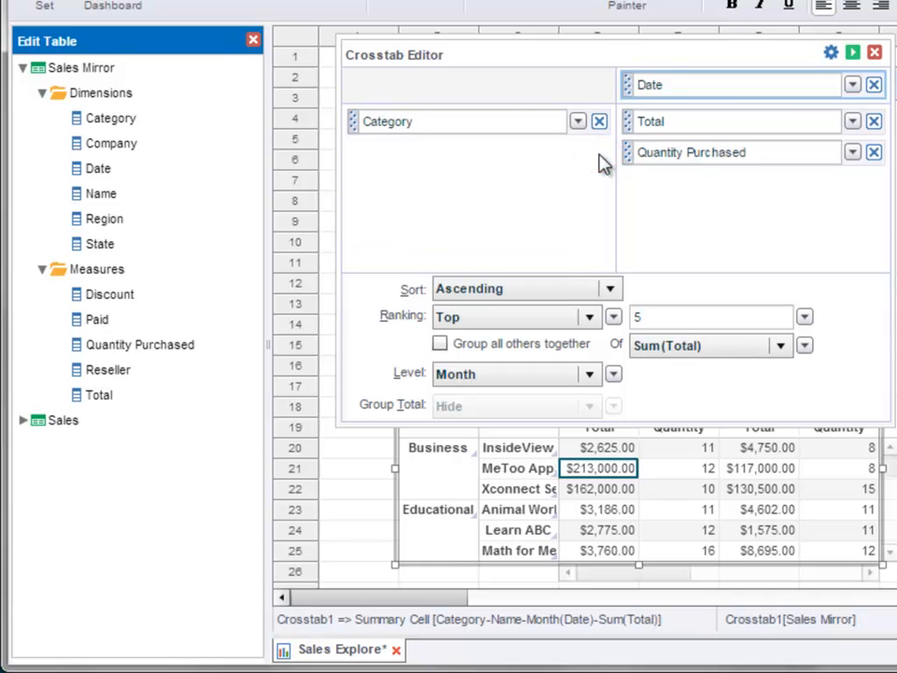
left_click(852, 54)
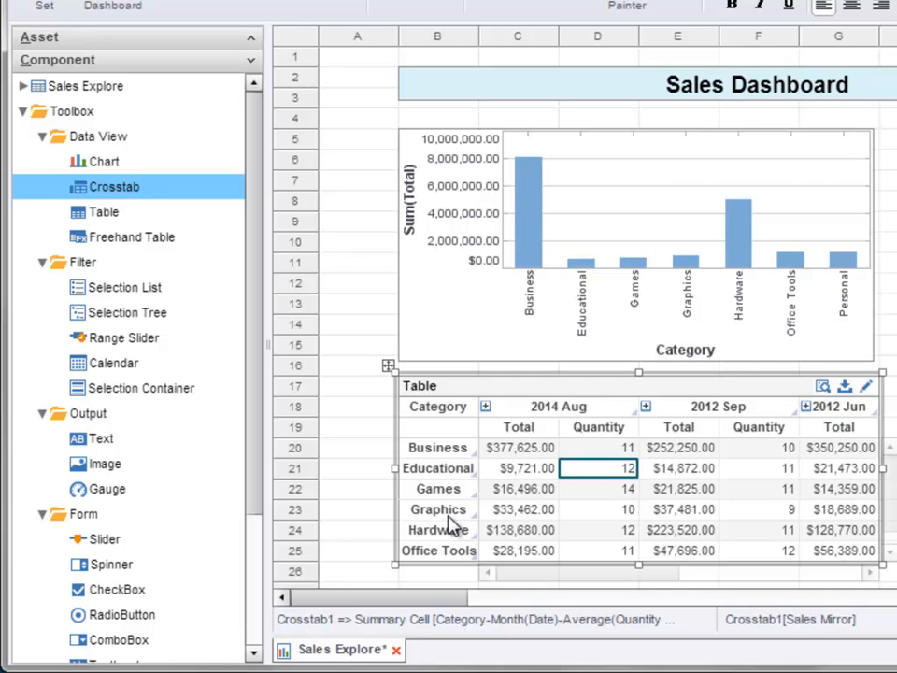
- Define a drill-down hierarchy of Category followed by Name in the crosstab's properties, and expand the Business category
right_click(713, 382)
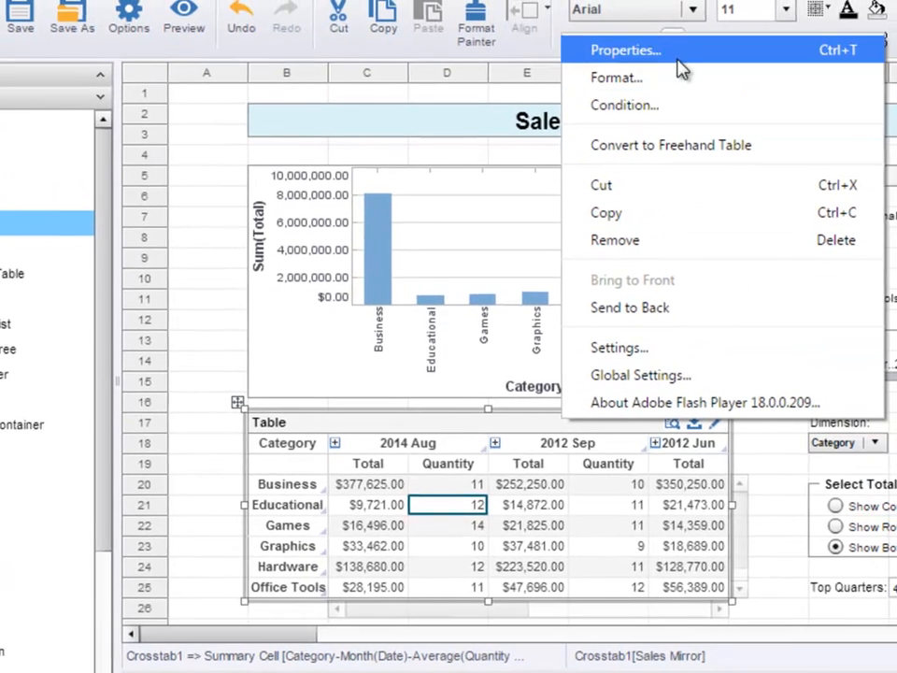
left_click(679, 59)
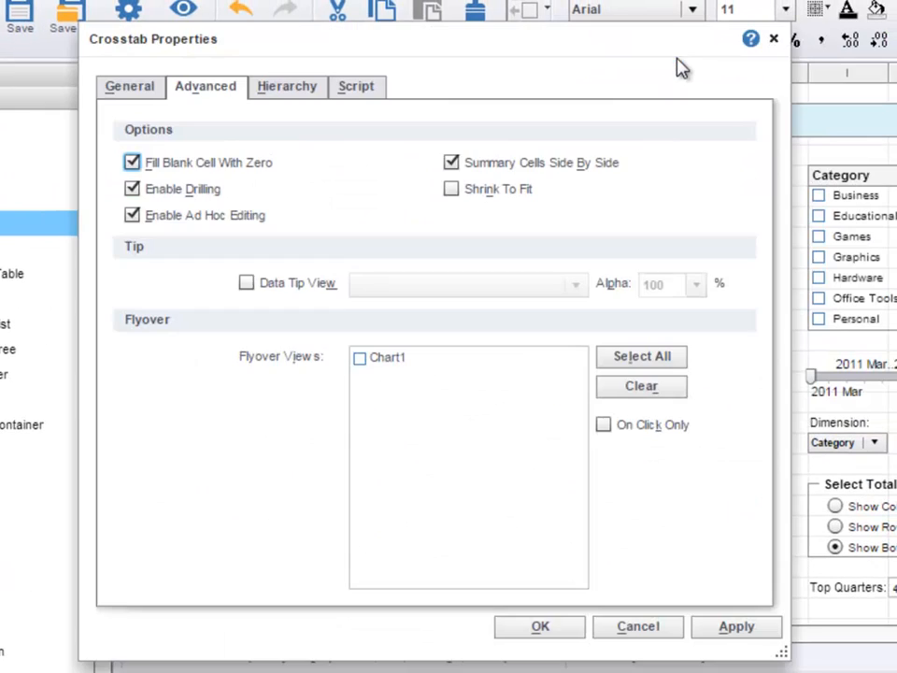
left_click(311, 96)
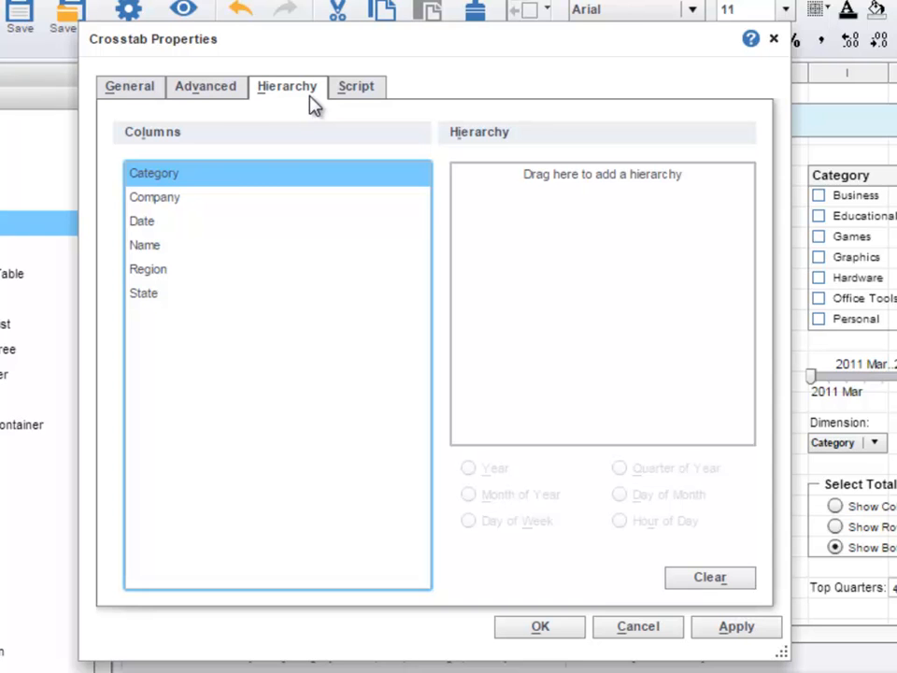
left_click_drag(240, 177, 619, 185)
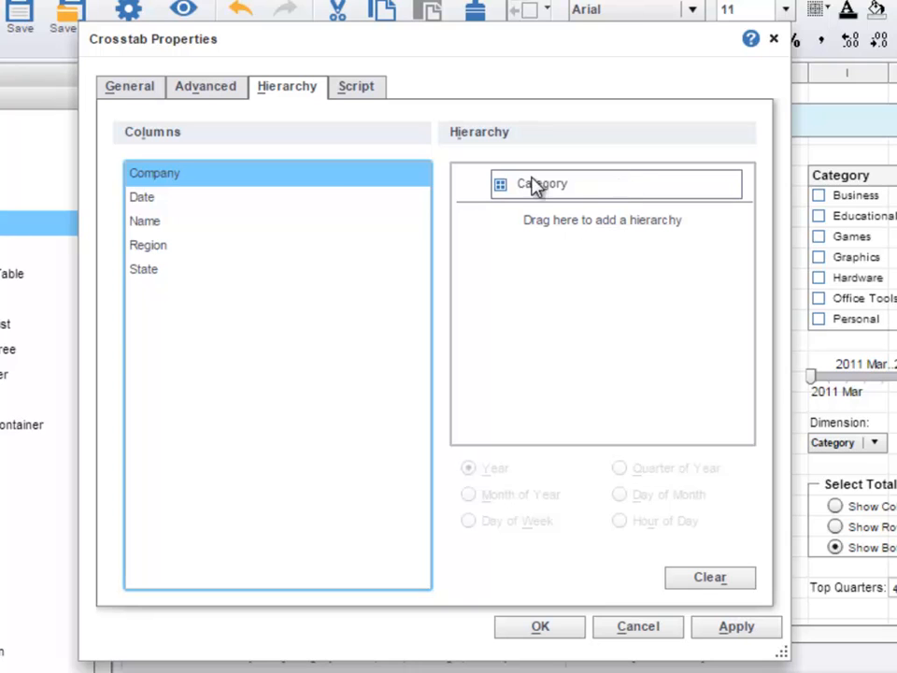
left_click_drag(214, 222, 521, 211)
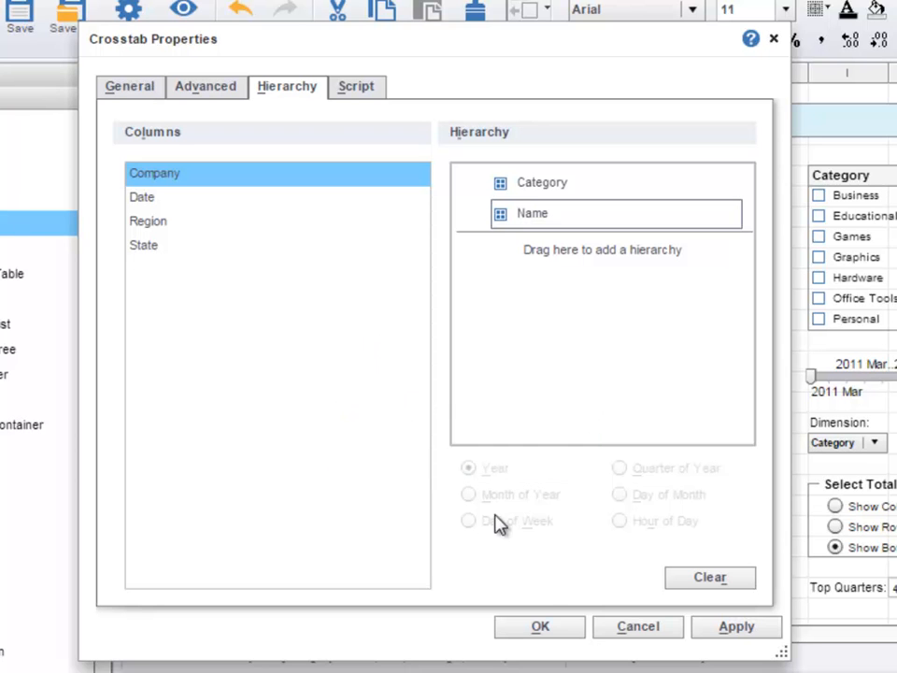
left_click(557, 627)
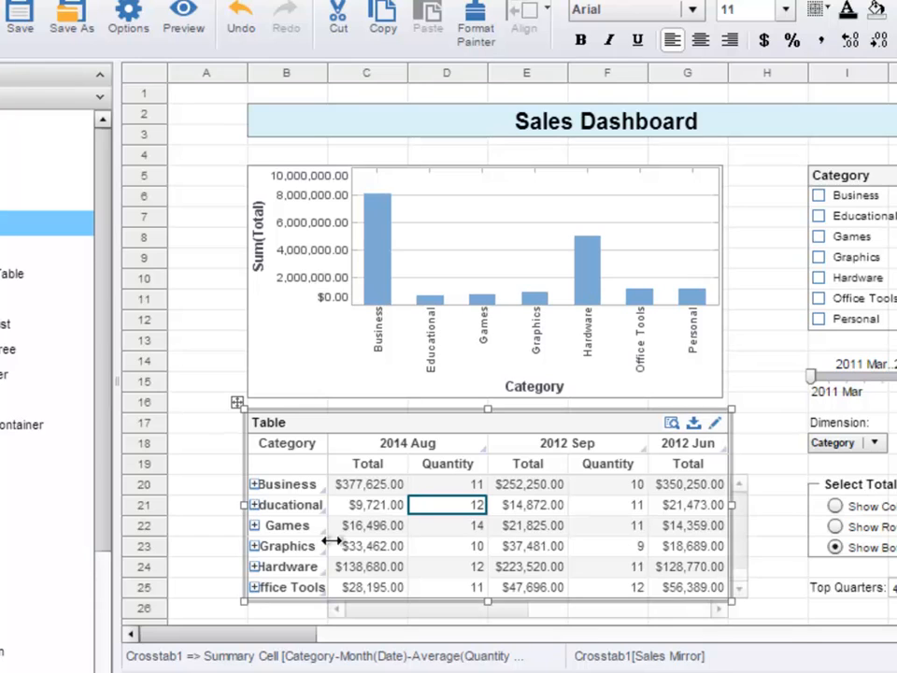
left_click(254, 485)
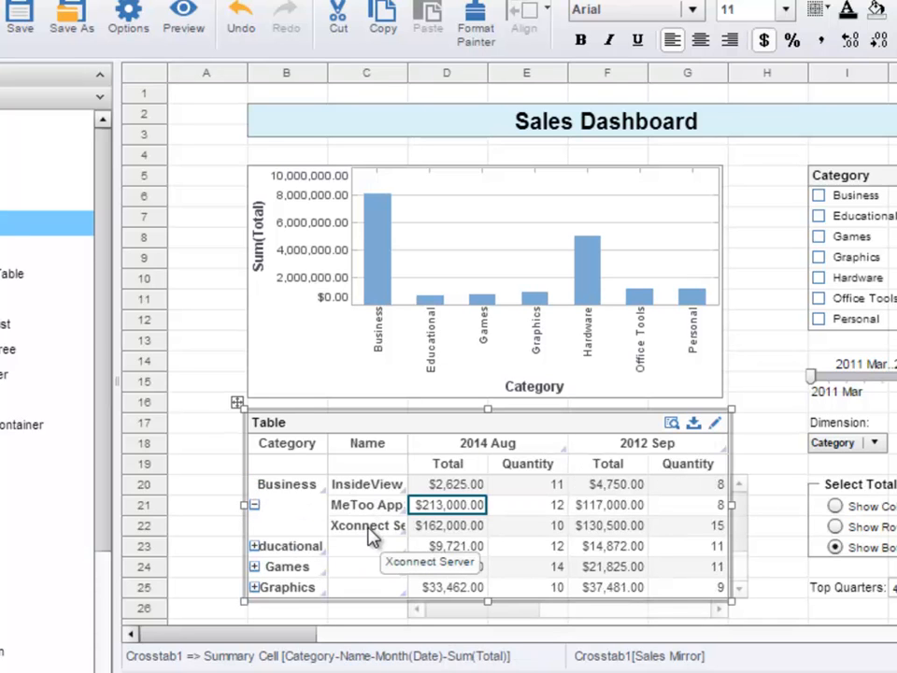
- Change the crosstab's title to "Top 5 Months by Category" and collapse the Business category
double_click(346, 423)
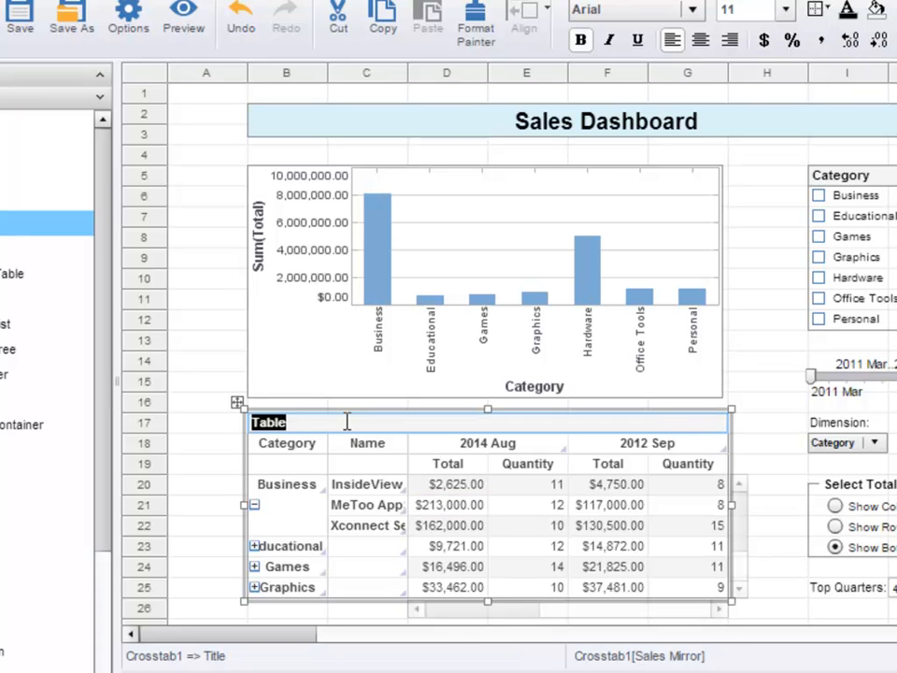
type("Top 5 Months")
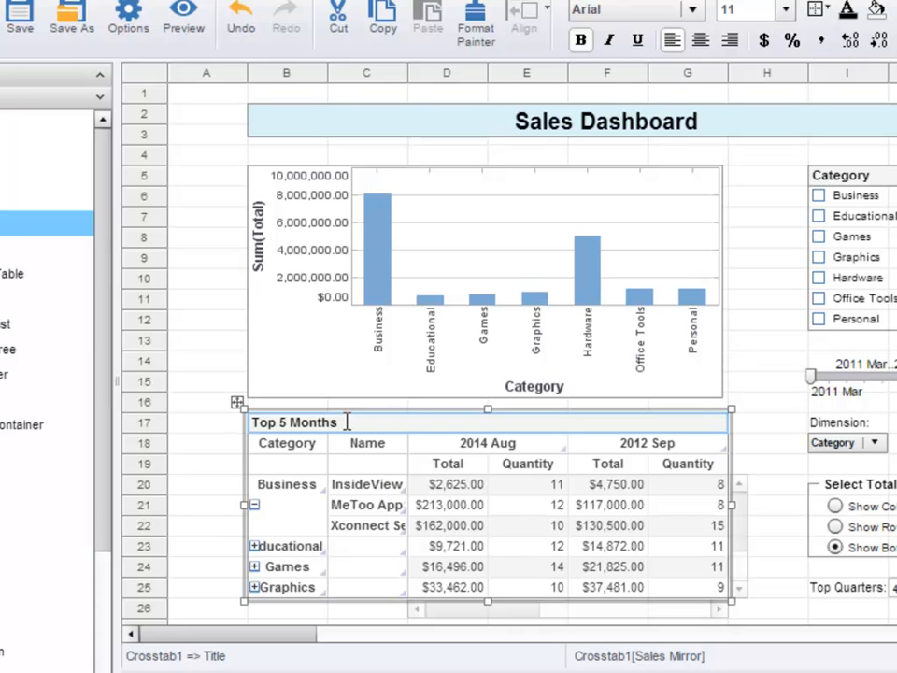
type(" by Category")
left_click(414, 484)
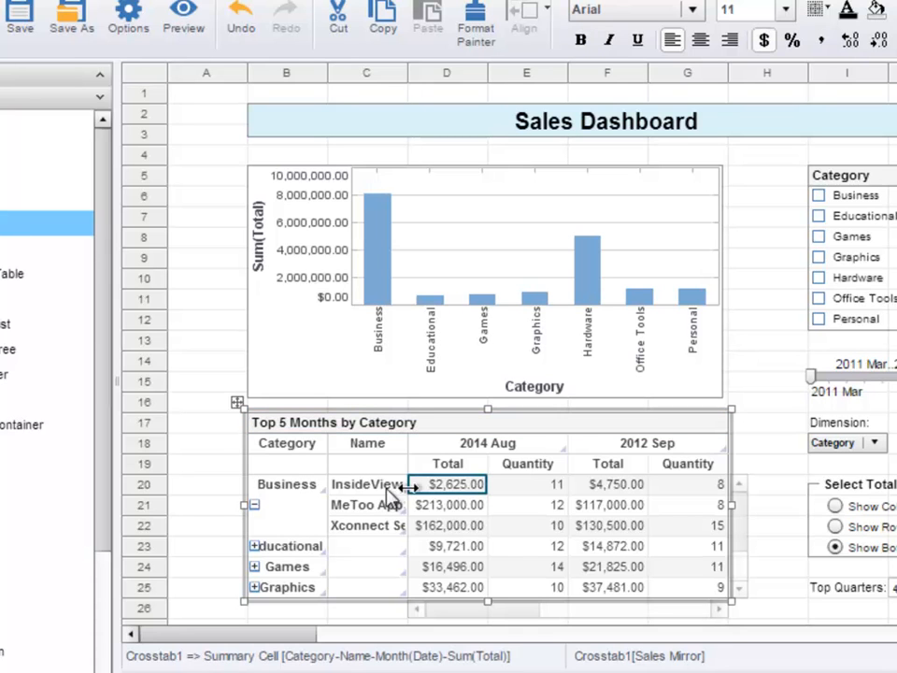
left_click(254, 505)
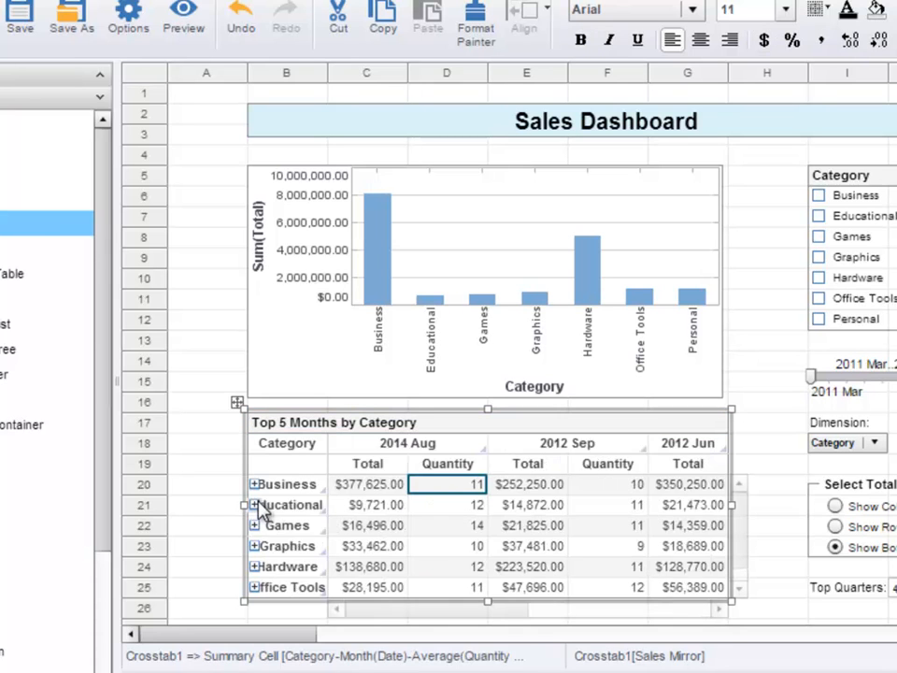
- Fill the crosstab's Total summary cells with a pale yellow background
left_click(528, 504)
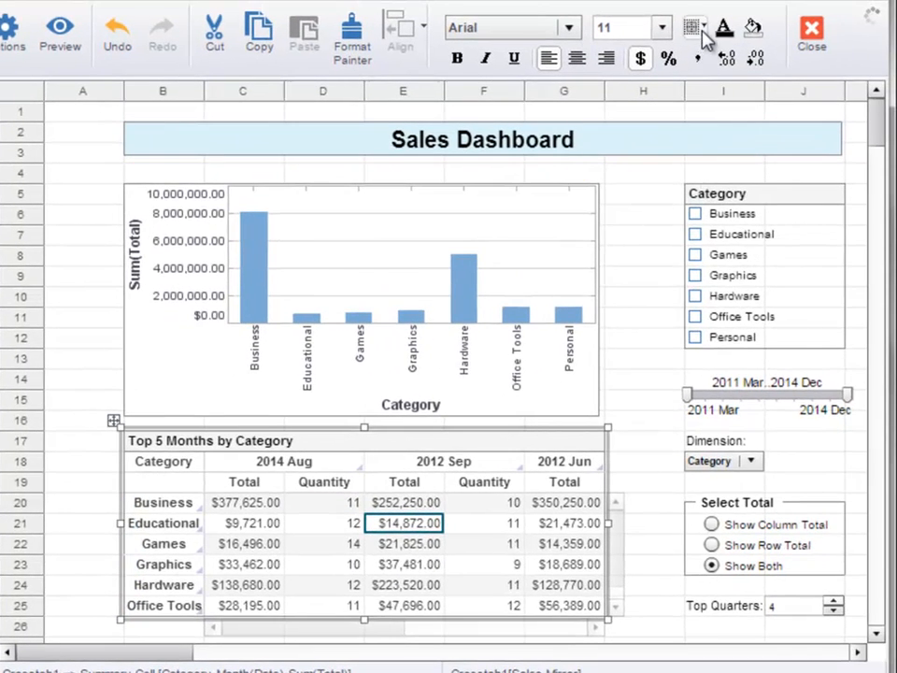
left_click(754, 29)
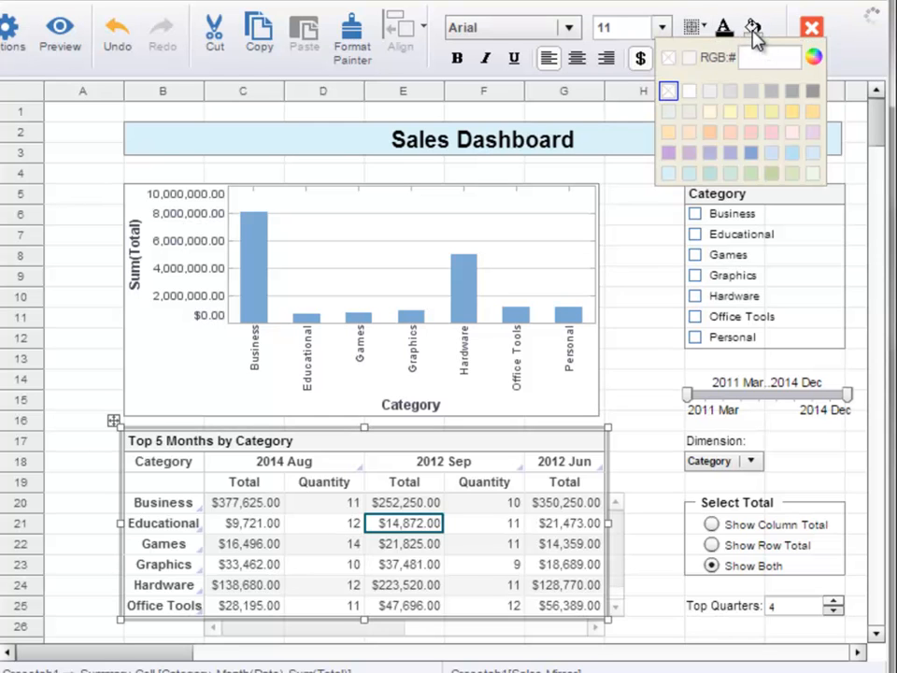
left_click(732, 111)
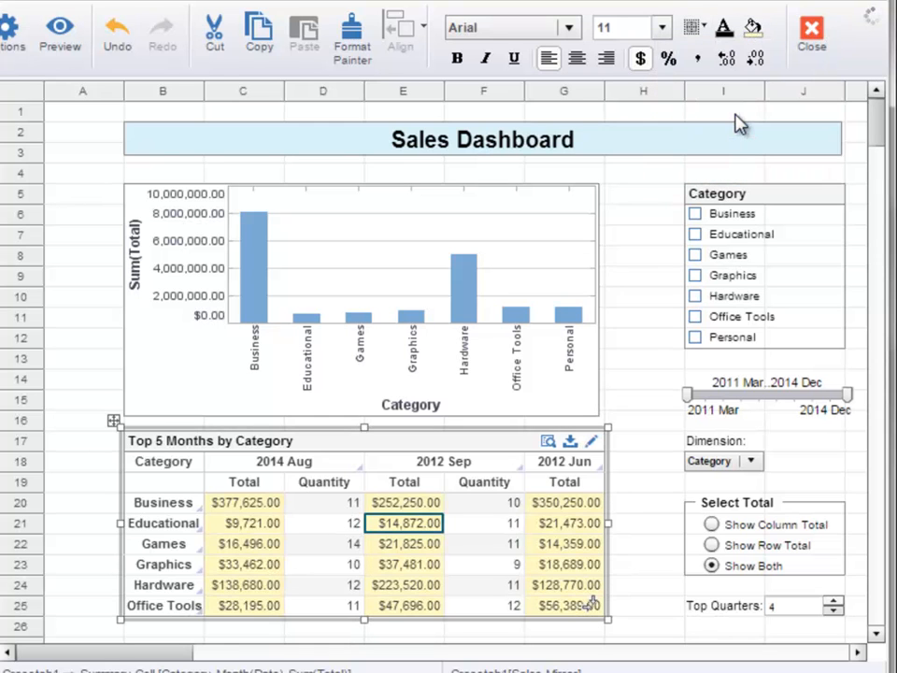
- Examine the format options of the crosstab's Total summary cells without changing them
right_click(394, 524)
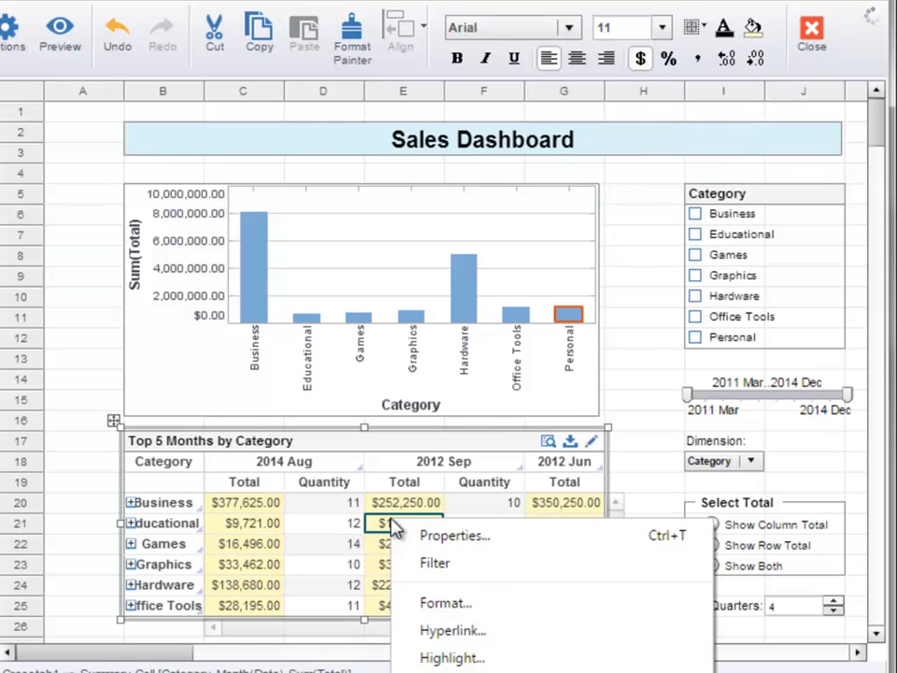
left_click(481, 605)
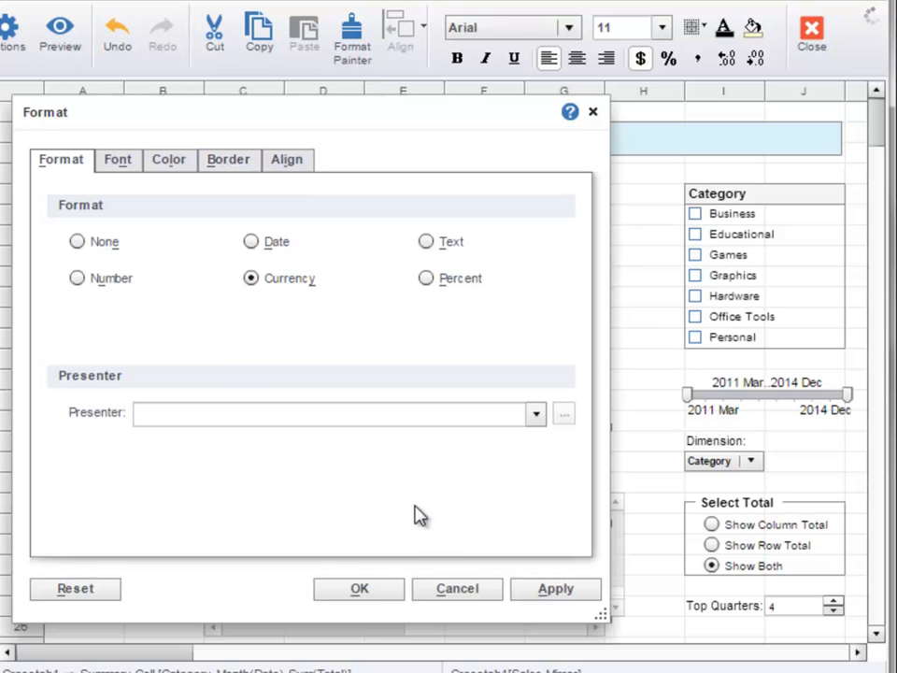
left_click(486, 591)
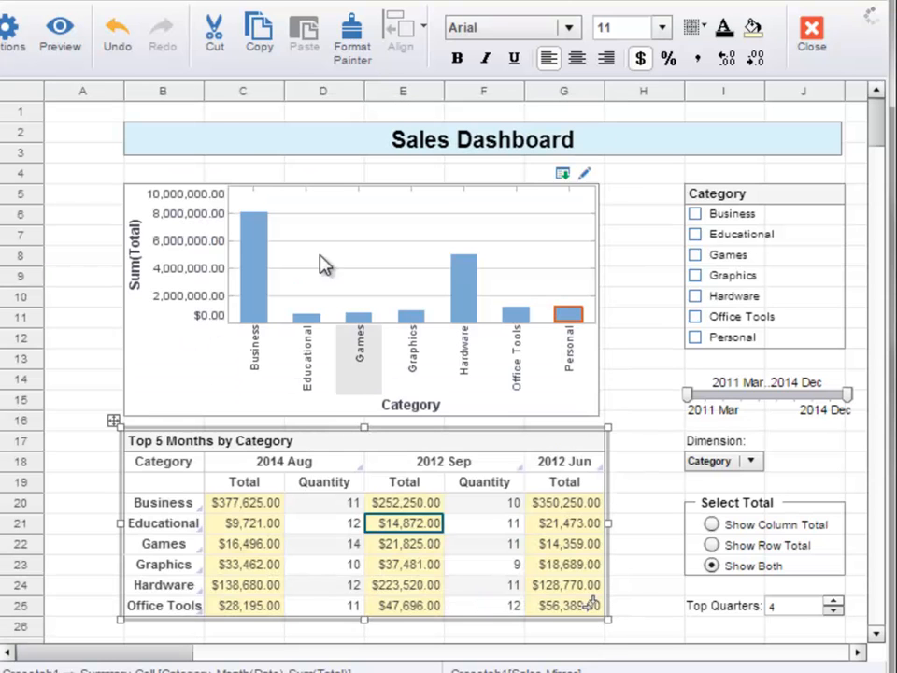
- Undo the background fill on the crosstab's Total cells and select the crosstab's title
left_click(128, 52)
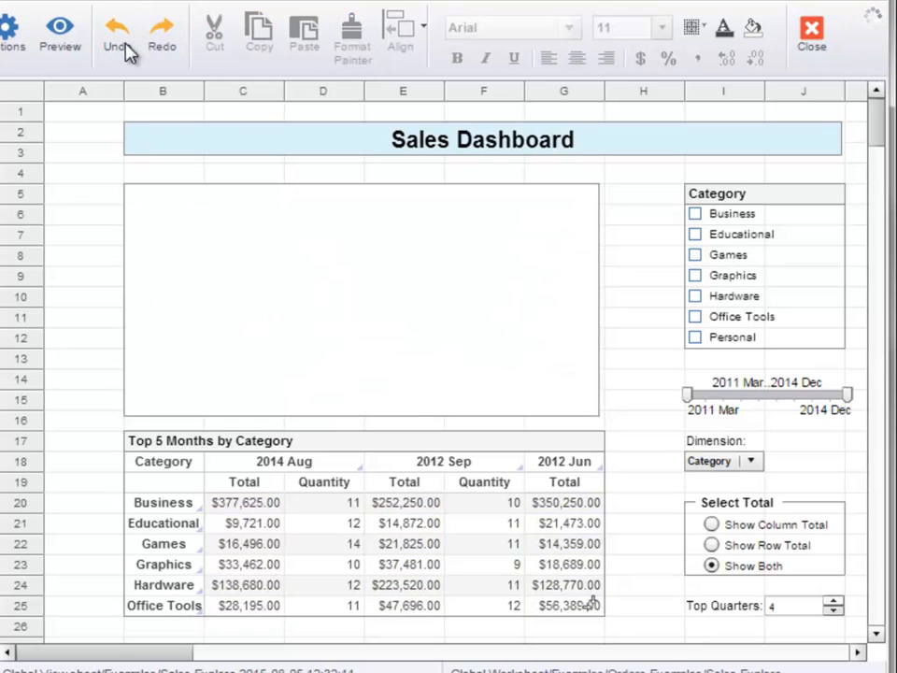
left_click(336, 453)
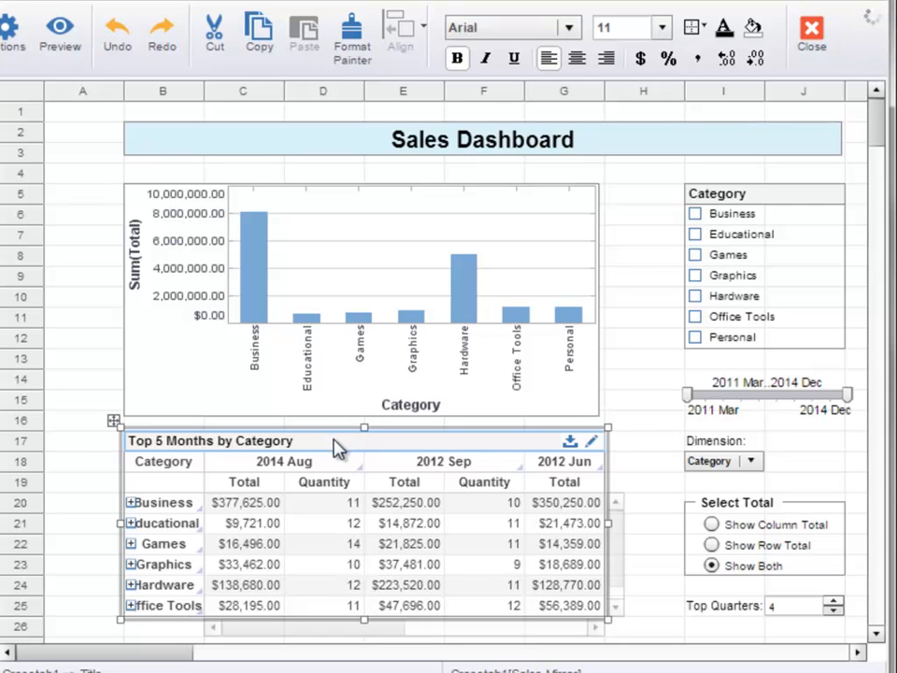
- Open the crosstab's properties and preview the Clean Bands table style from the Blue style group
right_click(326, 447)
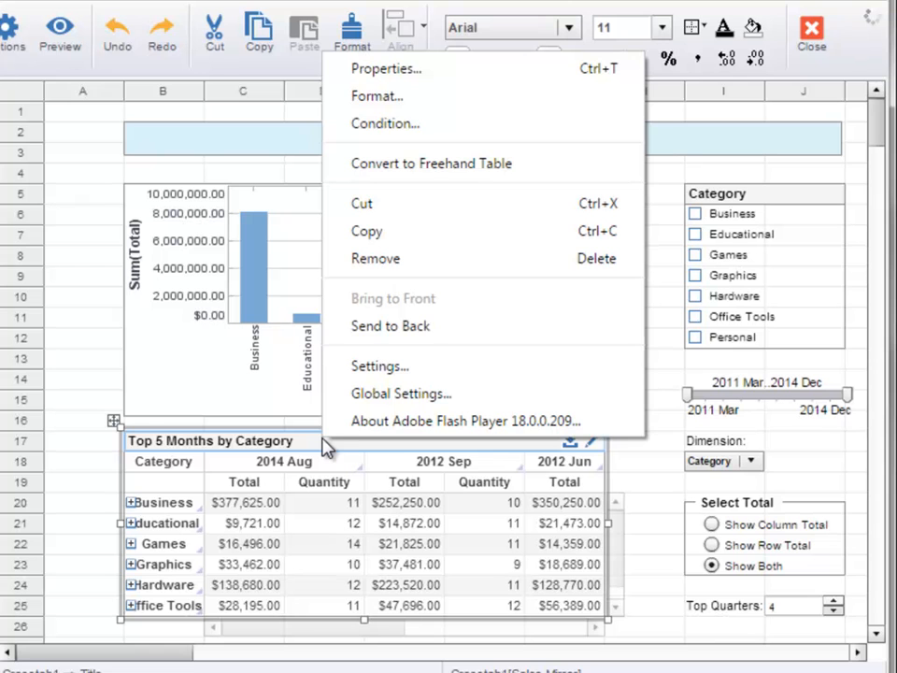
left_click(442, 75)
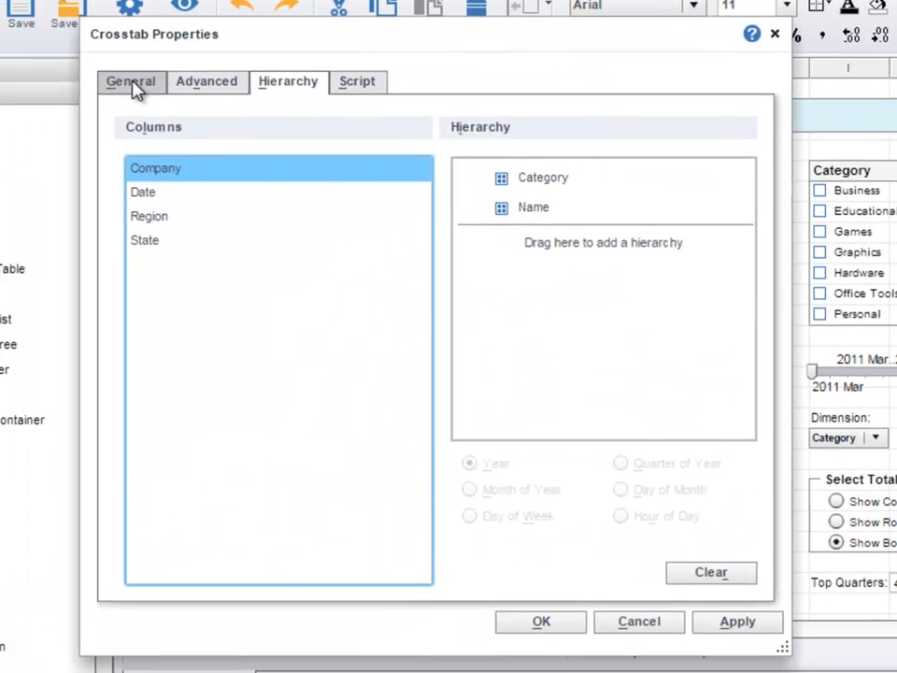
left_click(10, 105)
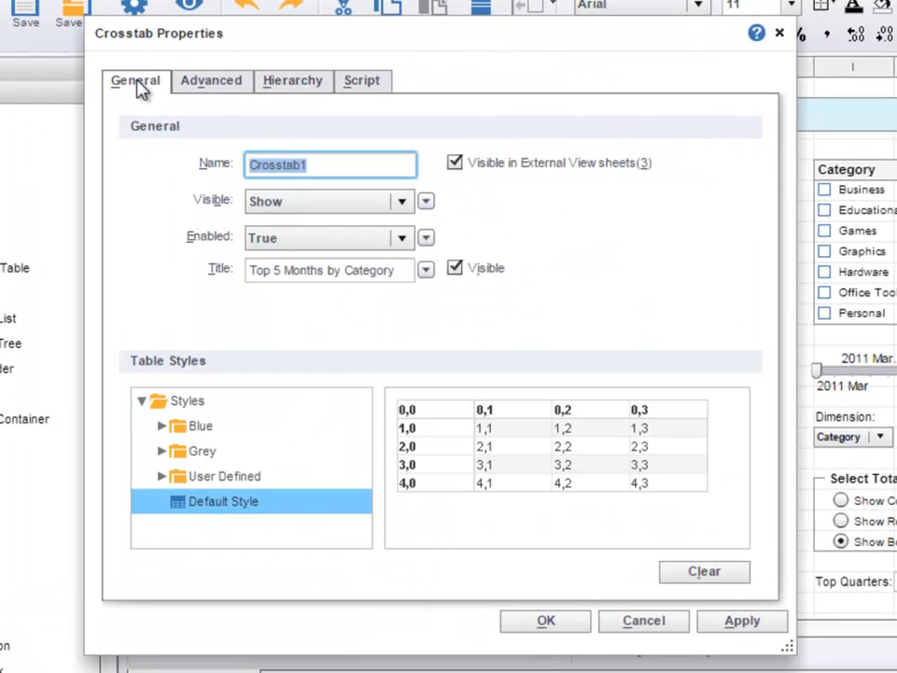
left_click(167, 426)
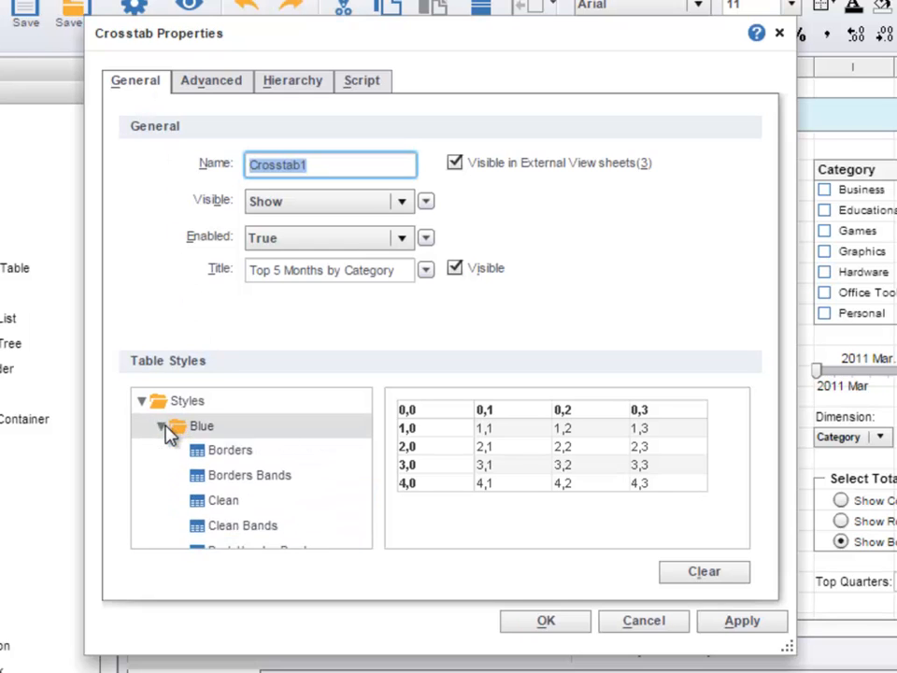
left_click(272, 527)
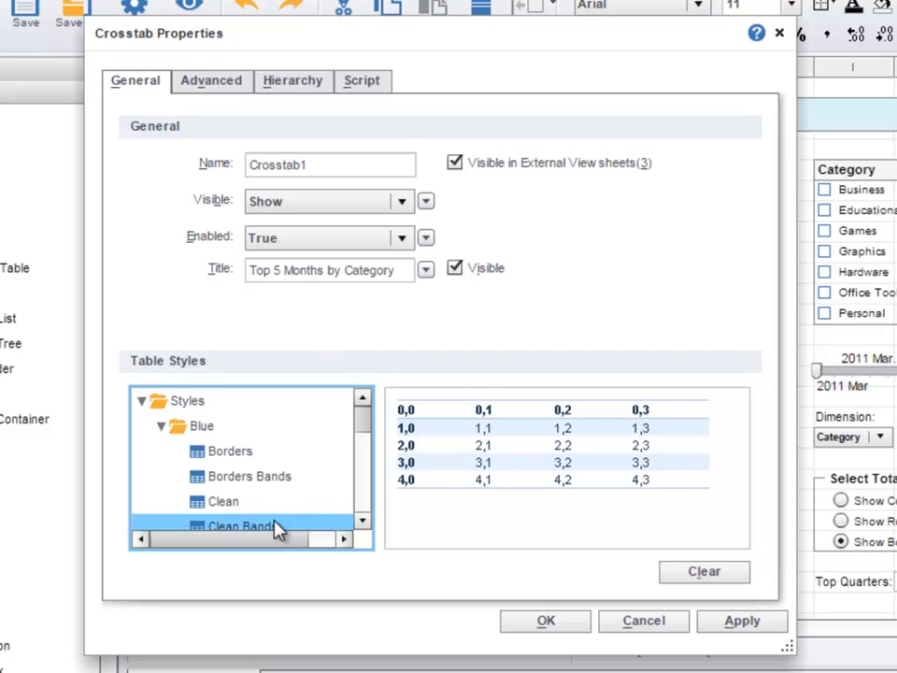
- Apply the Blue group's "Dark Header Borders Dark" banded table style to the crosstab
left_click(362, 520)
left_click(362, 520)
left_click(362, 520)
left_click(362, 521)
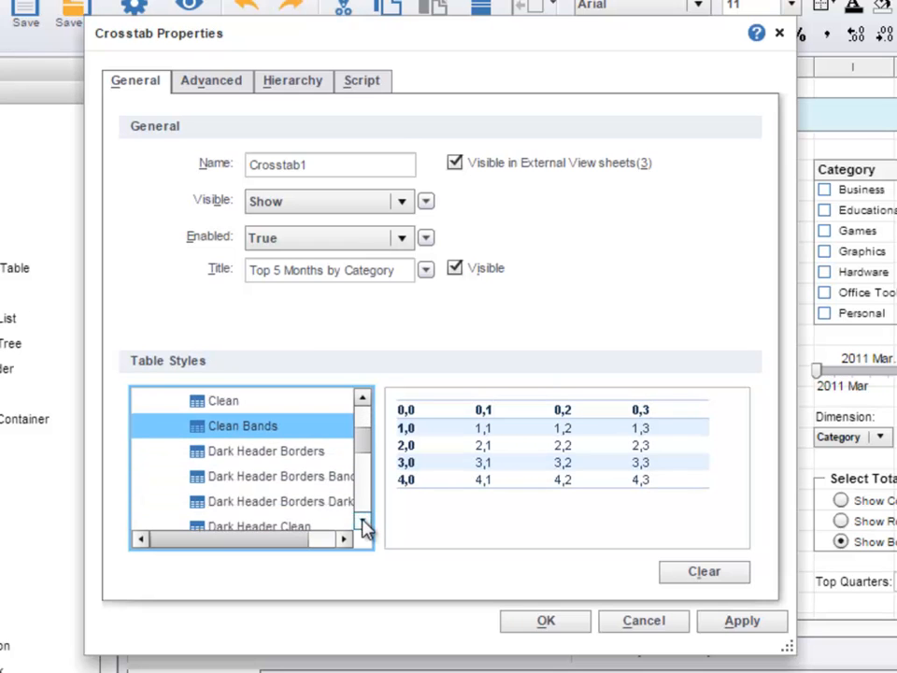
left_click(333, 505)
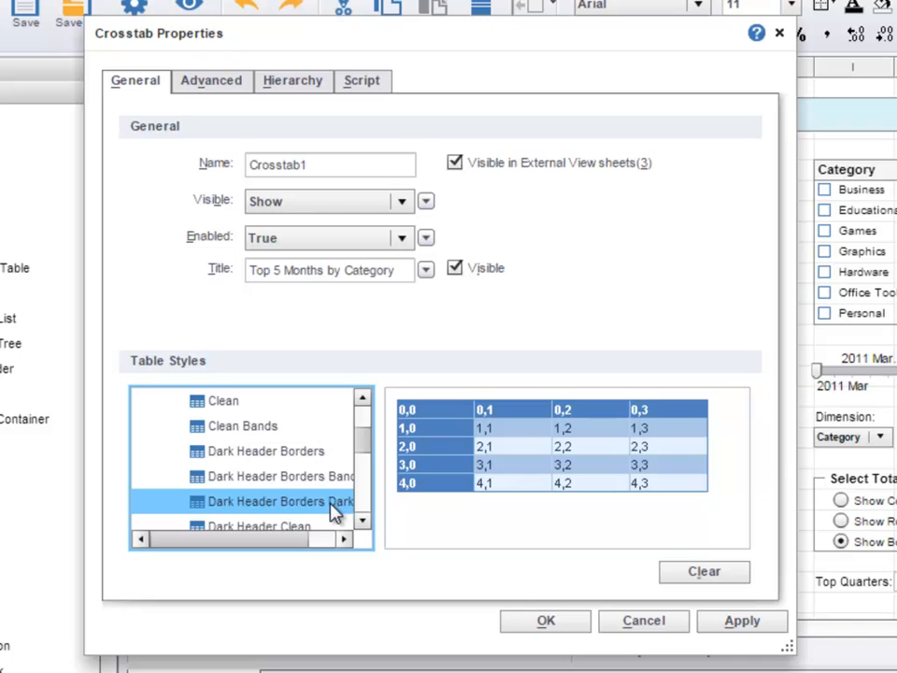
left_click(570, 622)
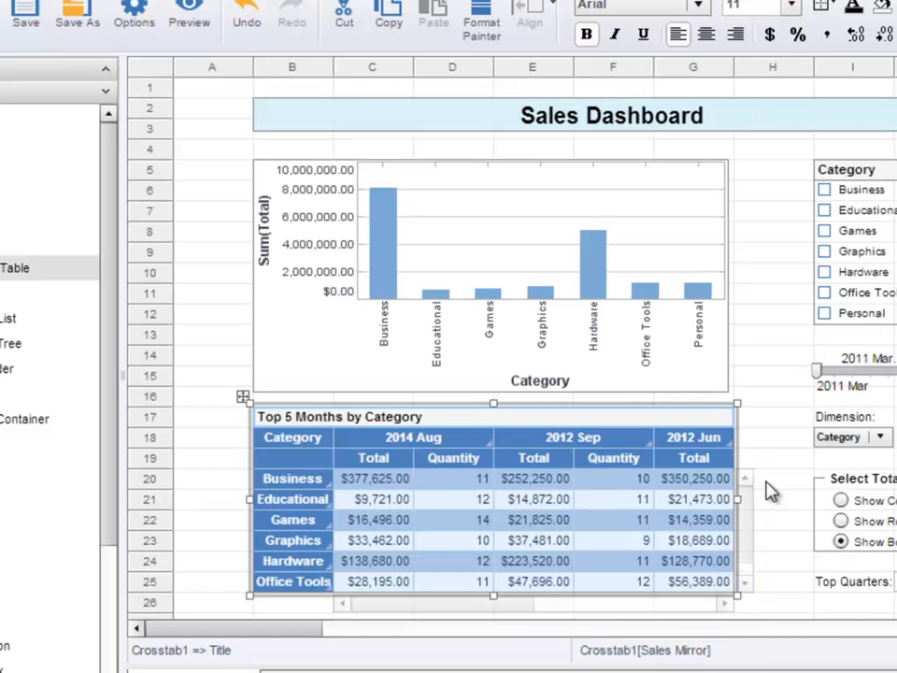